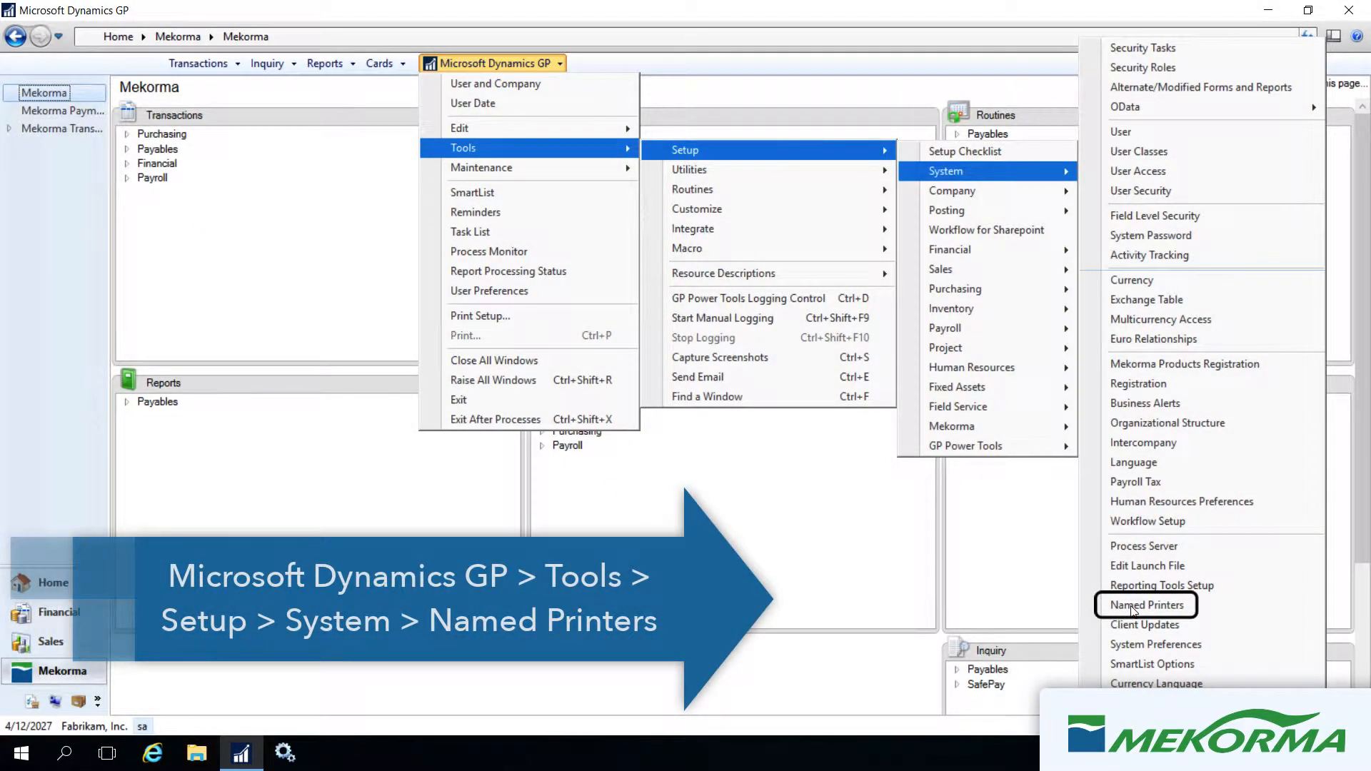
Step: Open the named printer assignments, show the 3rd Party task series and review the printer classes offered for Mekorma MICR Checks
{"action": "left_click", "coordinate": [1131, 607]}
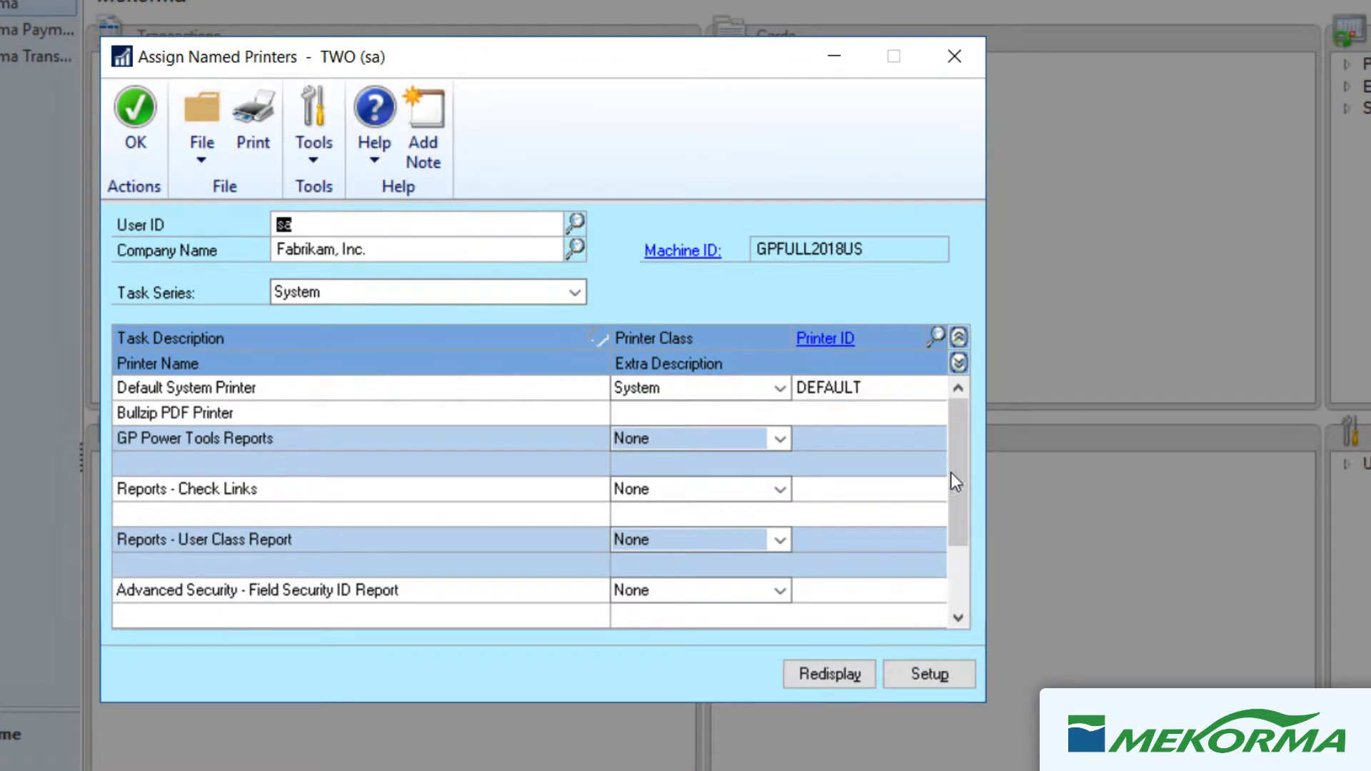
{"action": "left_click", "coordinate": [574, 292]}
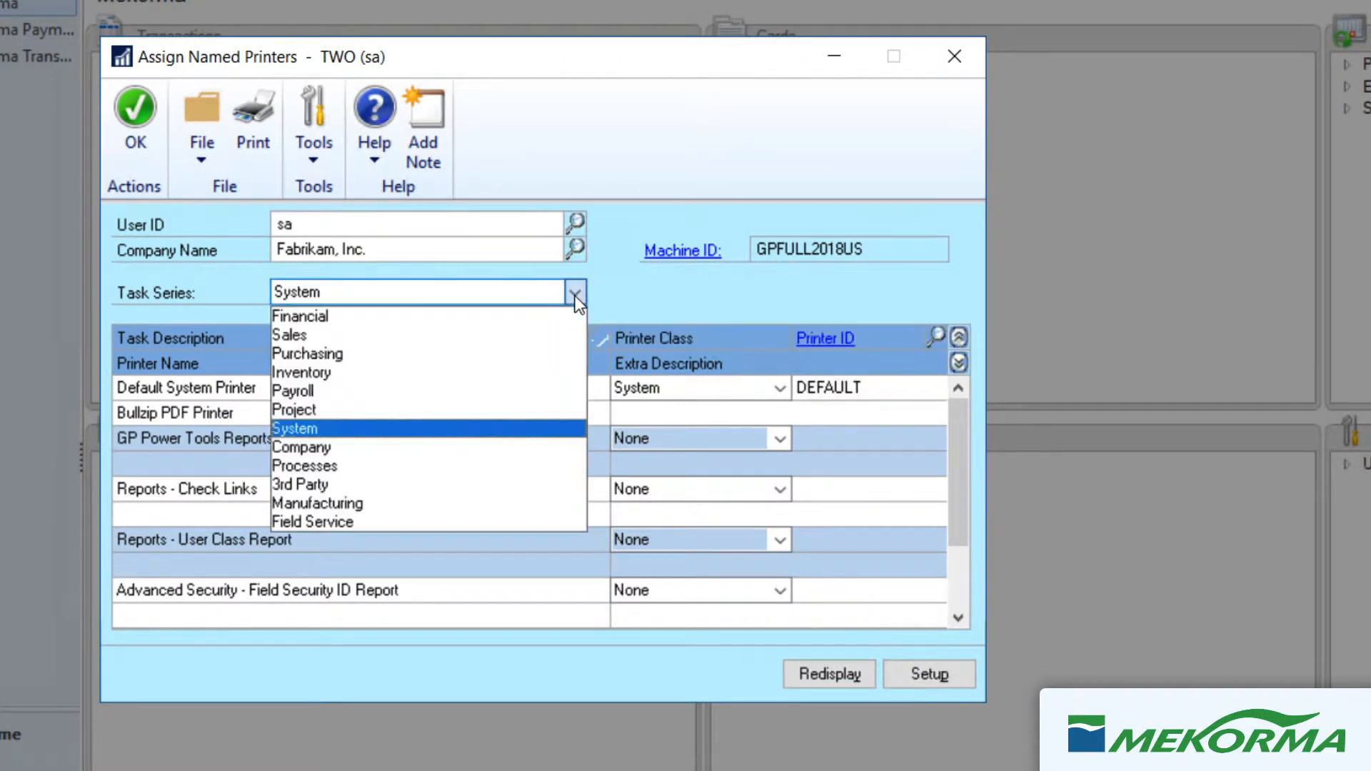
{"action": "left_click", "coordinate": [502, 483]}
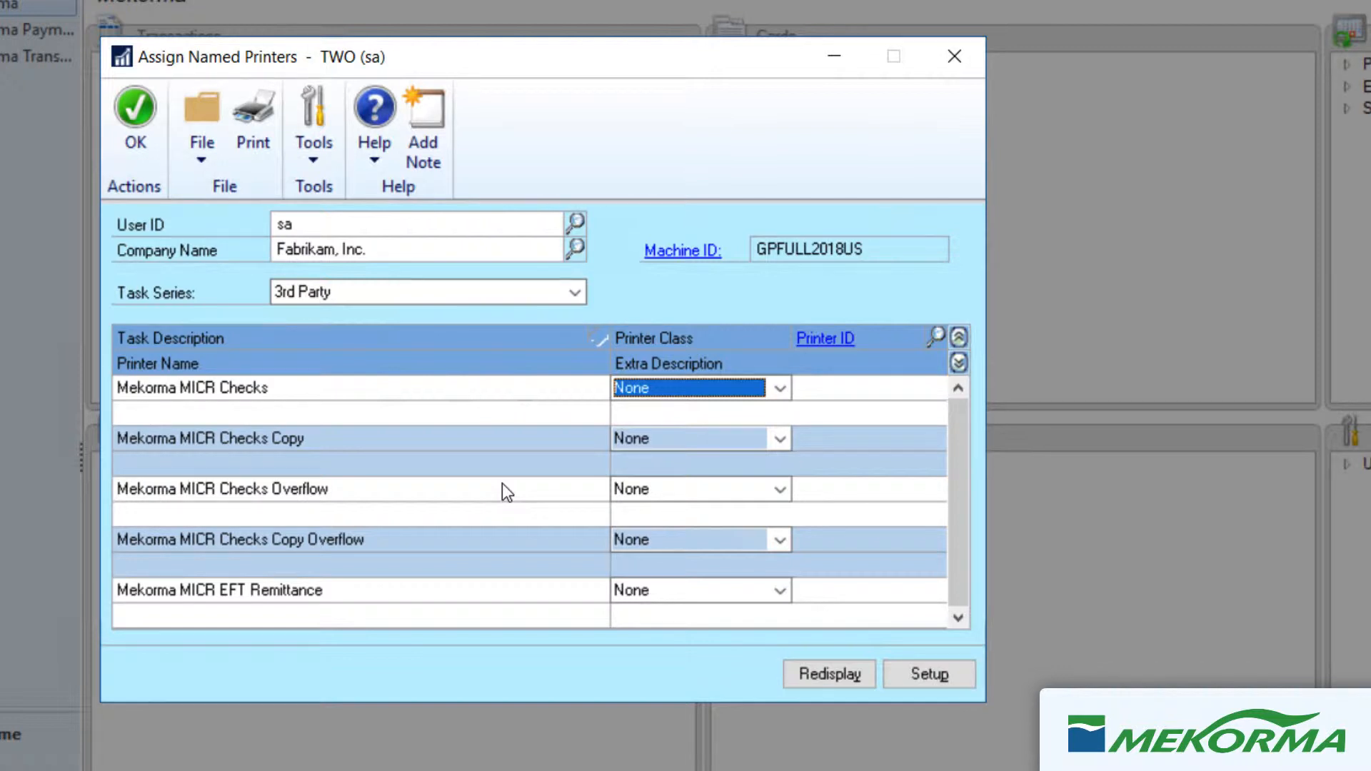
{"action": "left_click", "coordinate": [780, 389]}
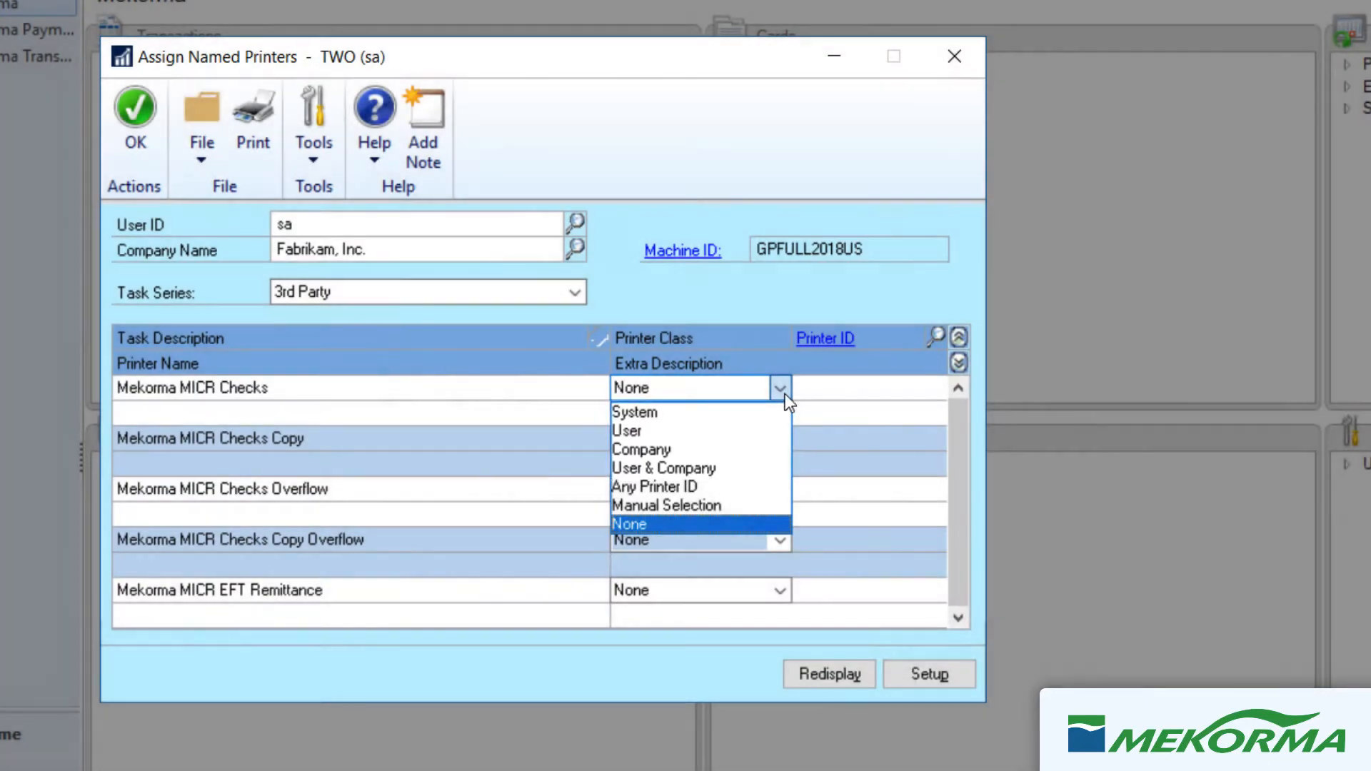
{"action": "left_click", "coordinate": [785, 392]}
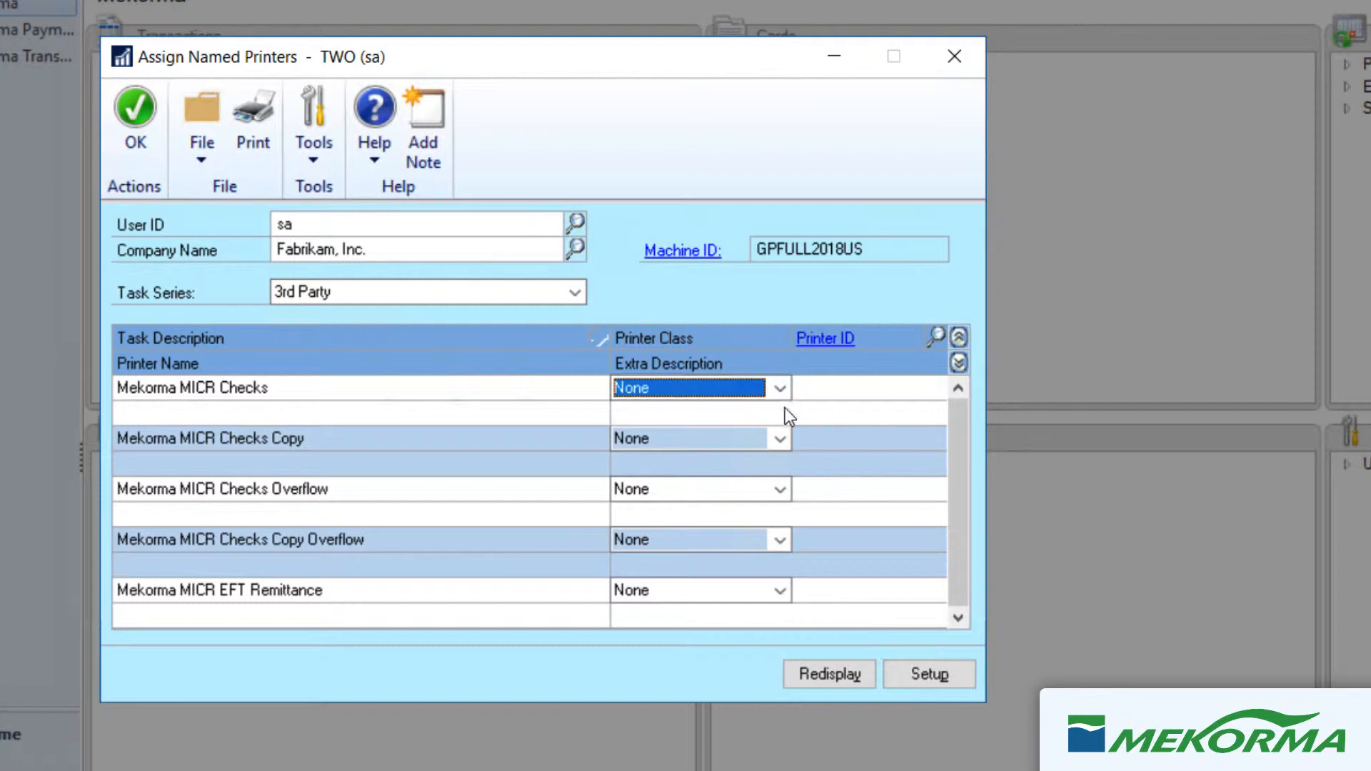
Step: Set up and save a System class named printer with ID CHECKS that uses the Bullzip PDF Printer
{"action": "left_click", "coordinate": [911, 674]}
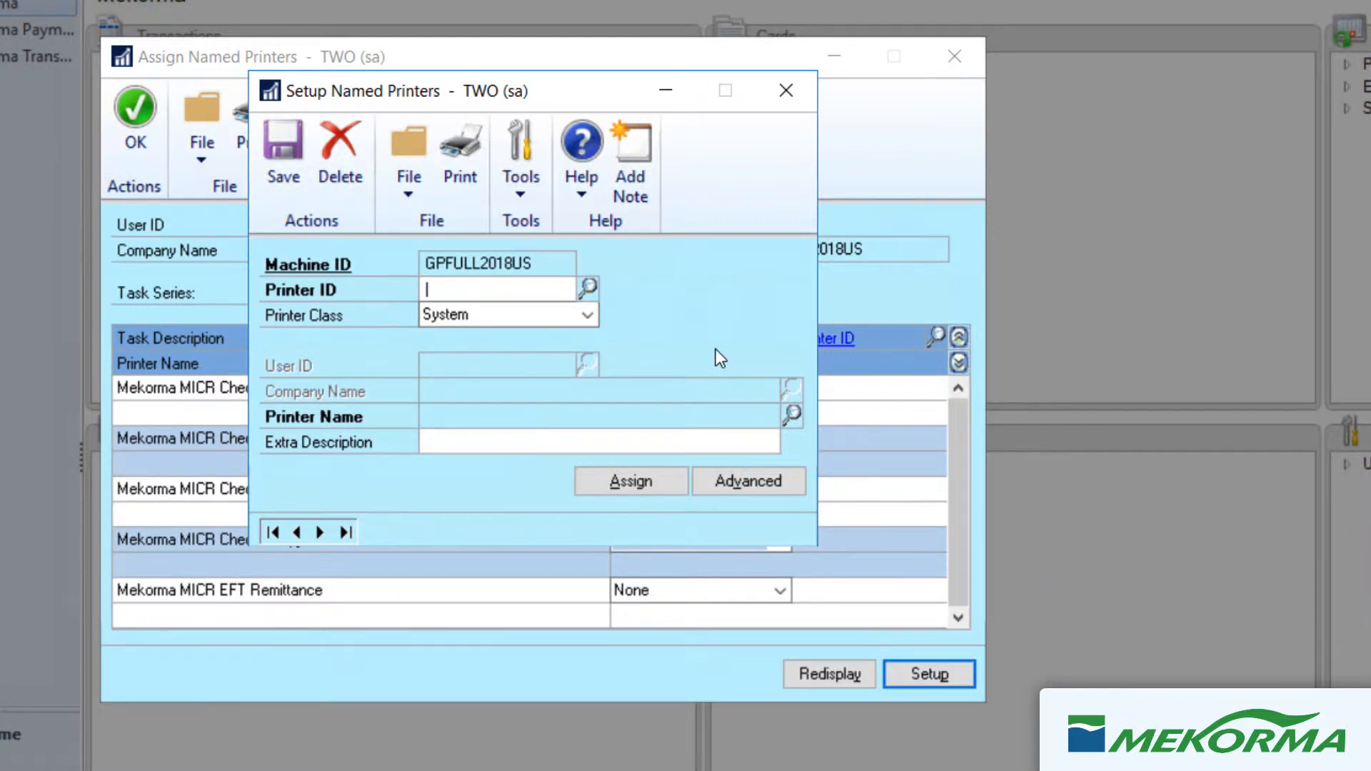
{"action": "type", "text": "CHECKS"}
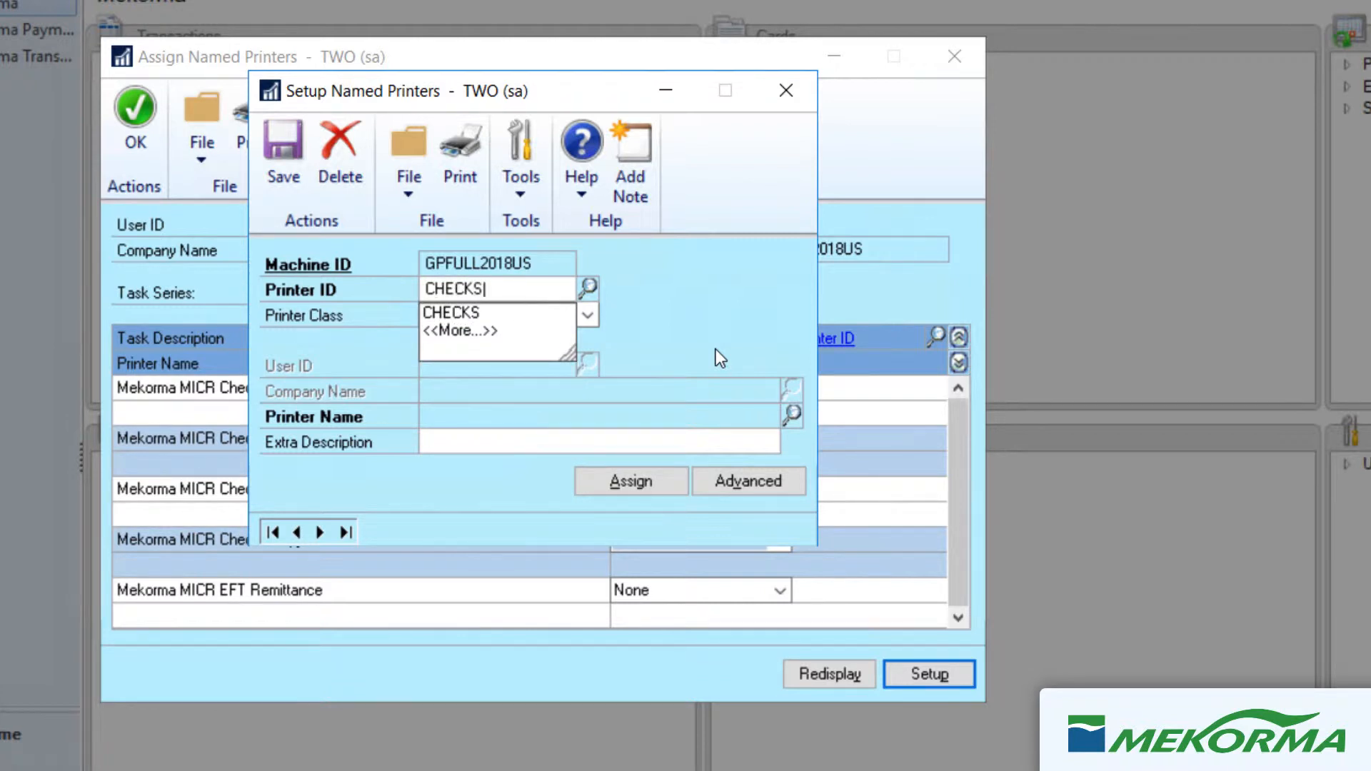
{"action": "key", "text": "Tab"}
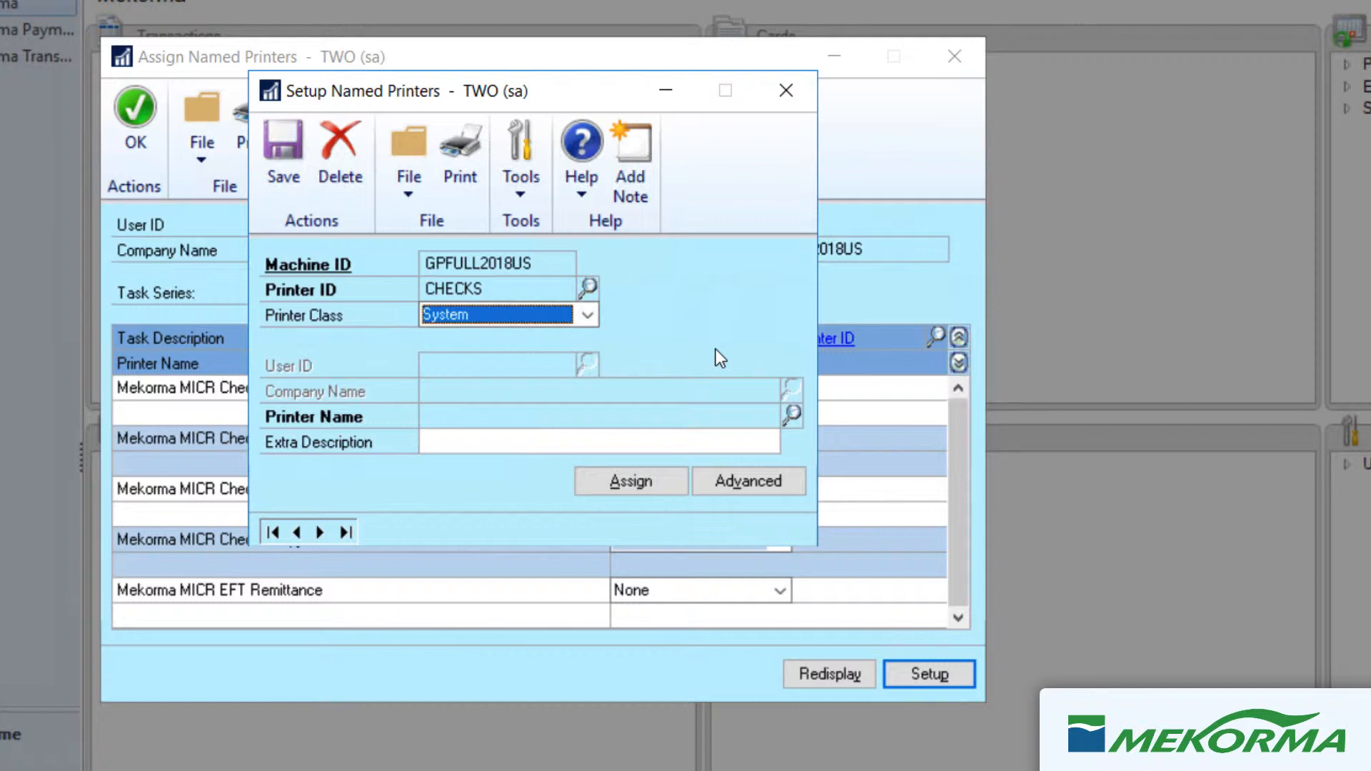
{"action": "left_click", "coordinate": [791, 416]}
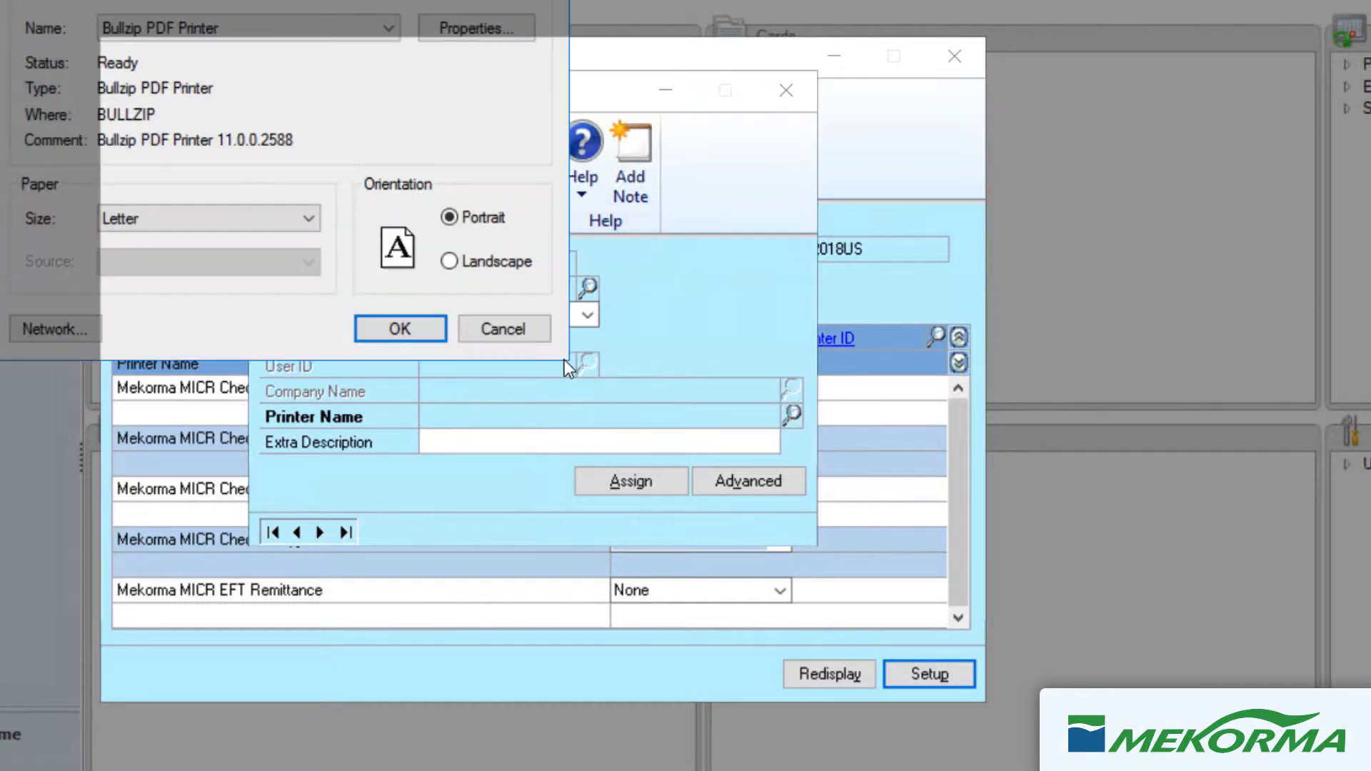
{"action": "left_click", "coordinate": [429, 333]}
{"action": "left_click", "coordinate": [290, 161]}
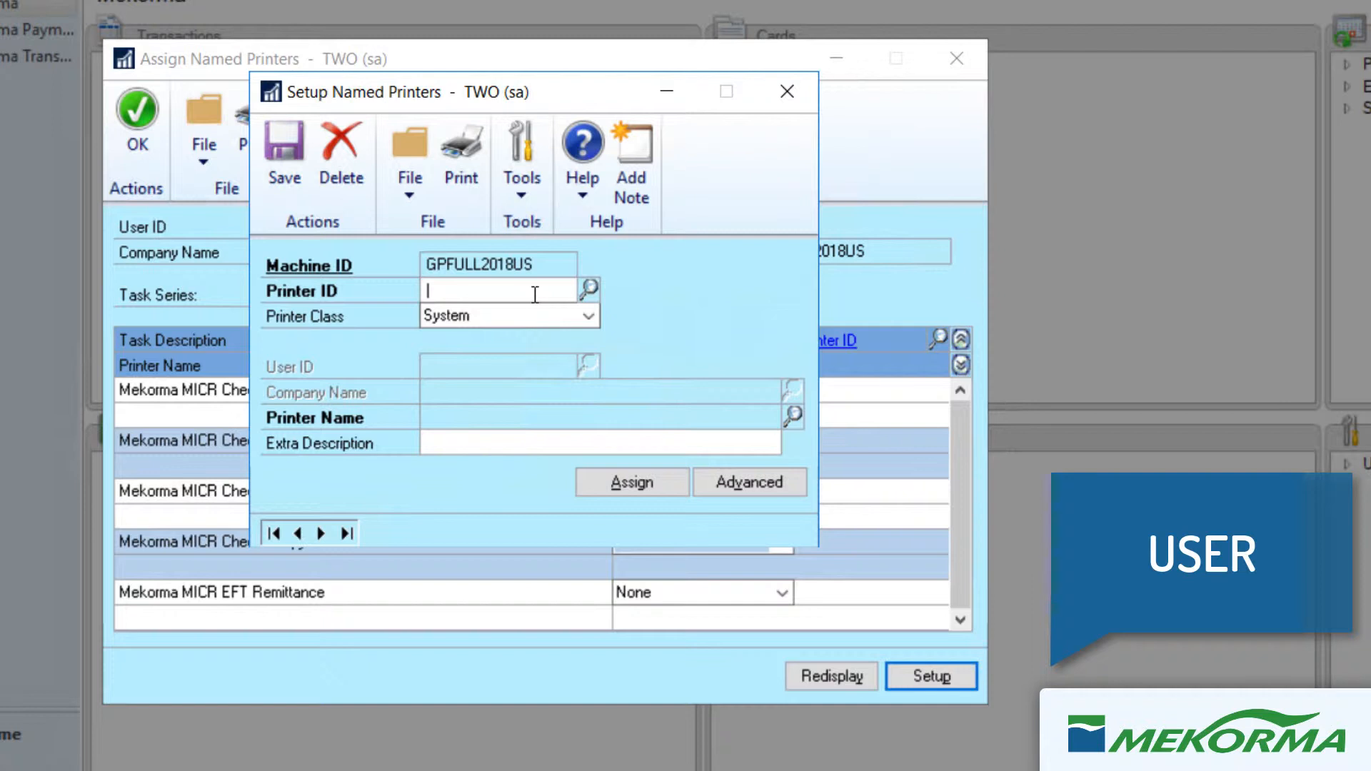
Step: Start a second named printer with the user's first name as printer ID and the User printer class
{"action": "type", "text": "DE"}
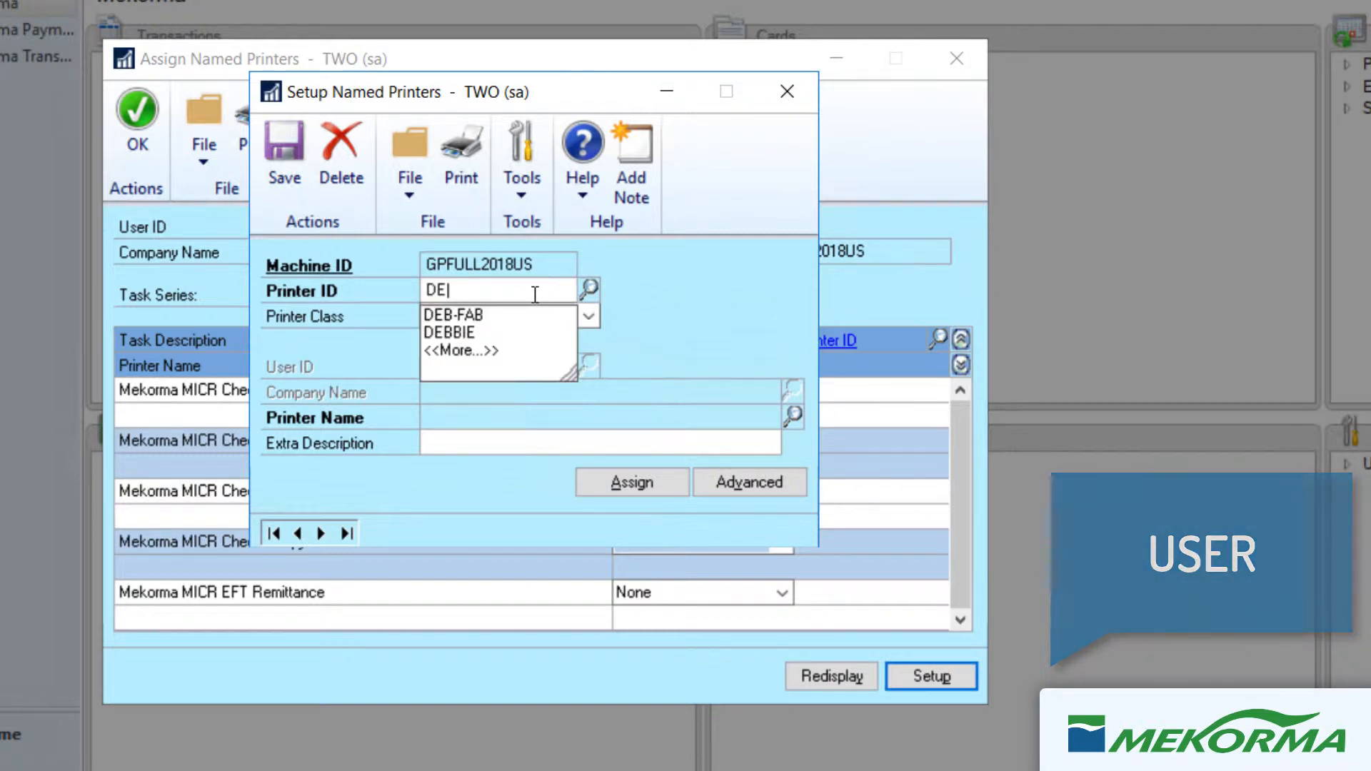
{"action": "type", "text": "BBIE"}
{"action": "key", "text": "Tab"}
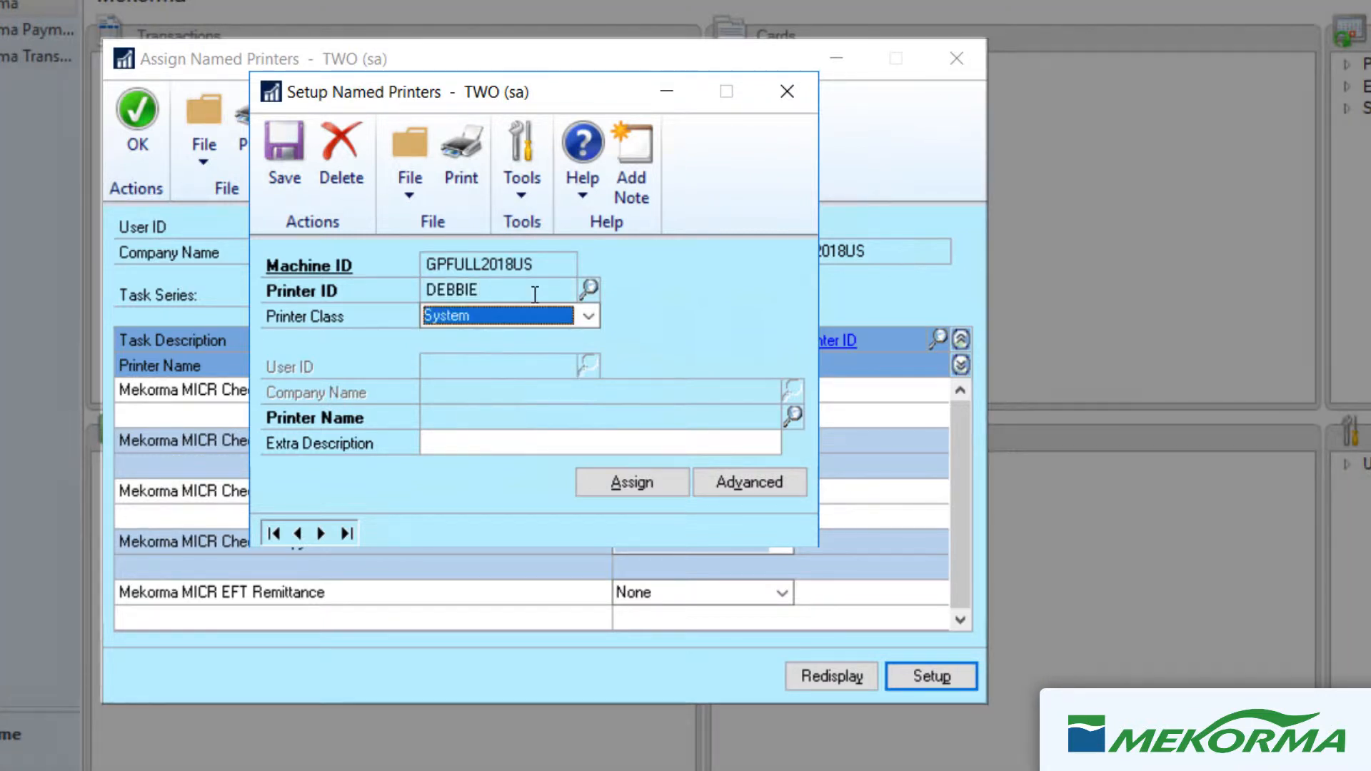
{"action": "left_click", "coordinate": [590, 317]}
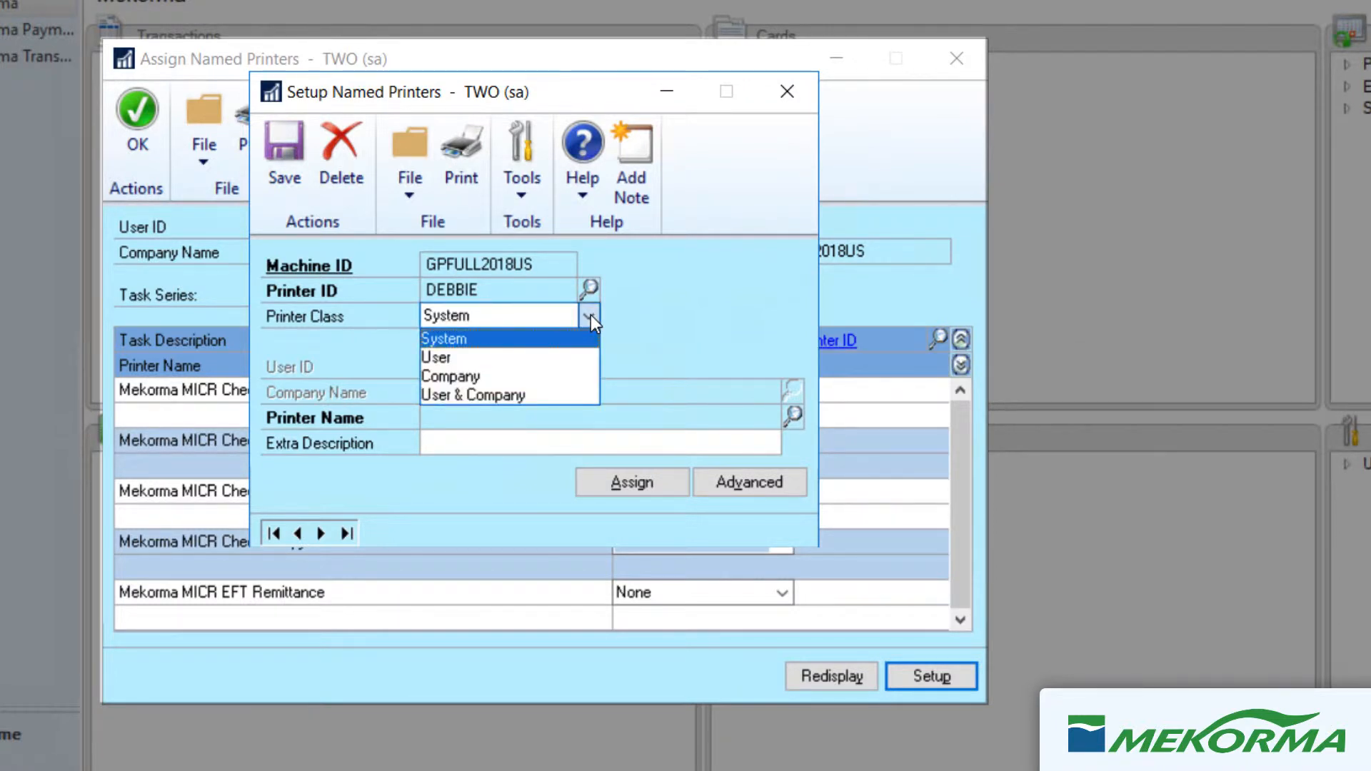
{"action": "left_click", "coordinate": [576, 356]}
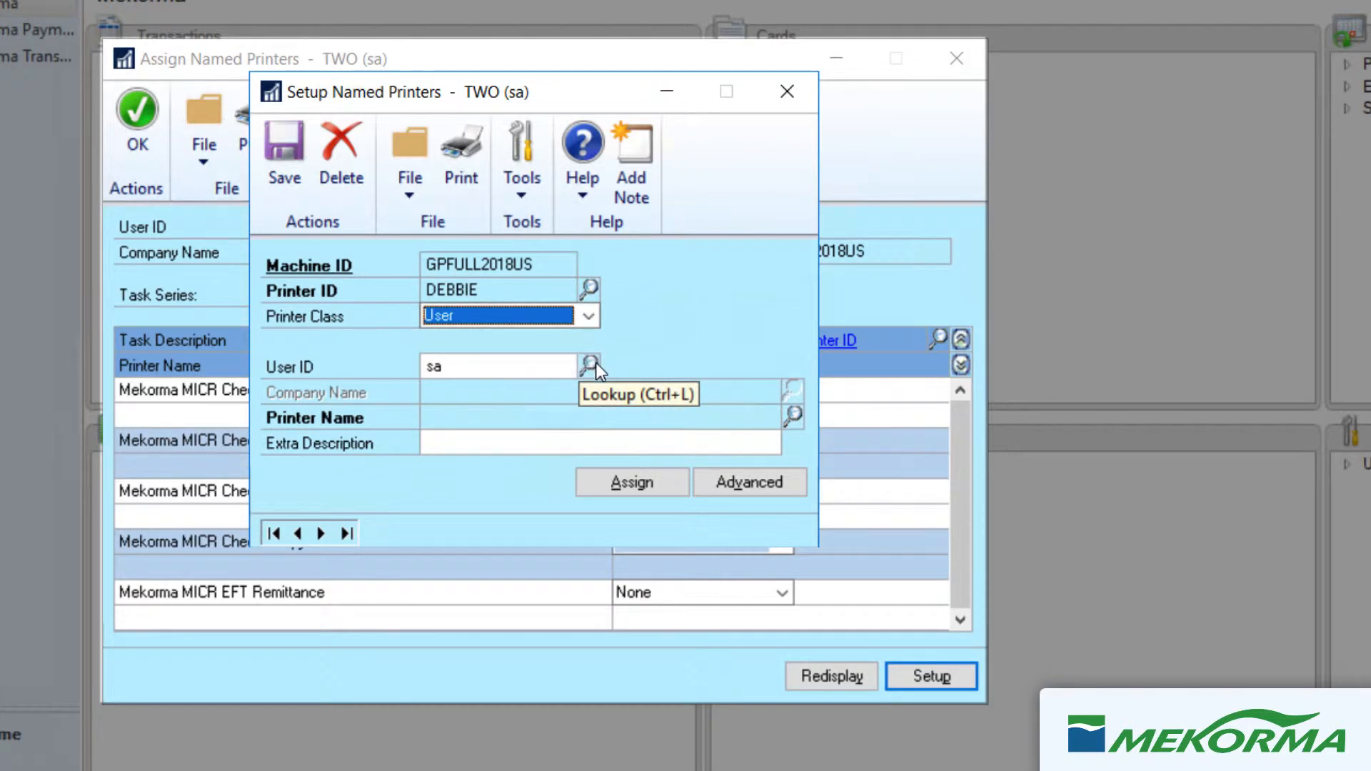
Step: Link the user-class printer to that user's ID, use Microsoft Print to PDF as its printer, and save the record
{"action": "left_click", "coordinate": [590, 365]}
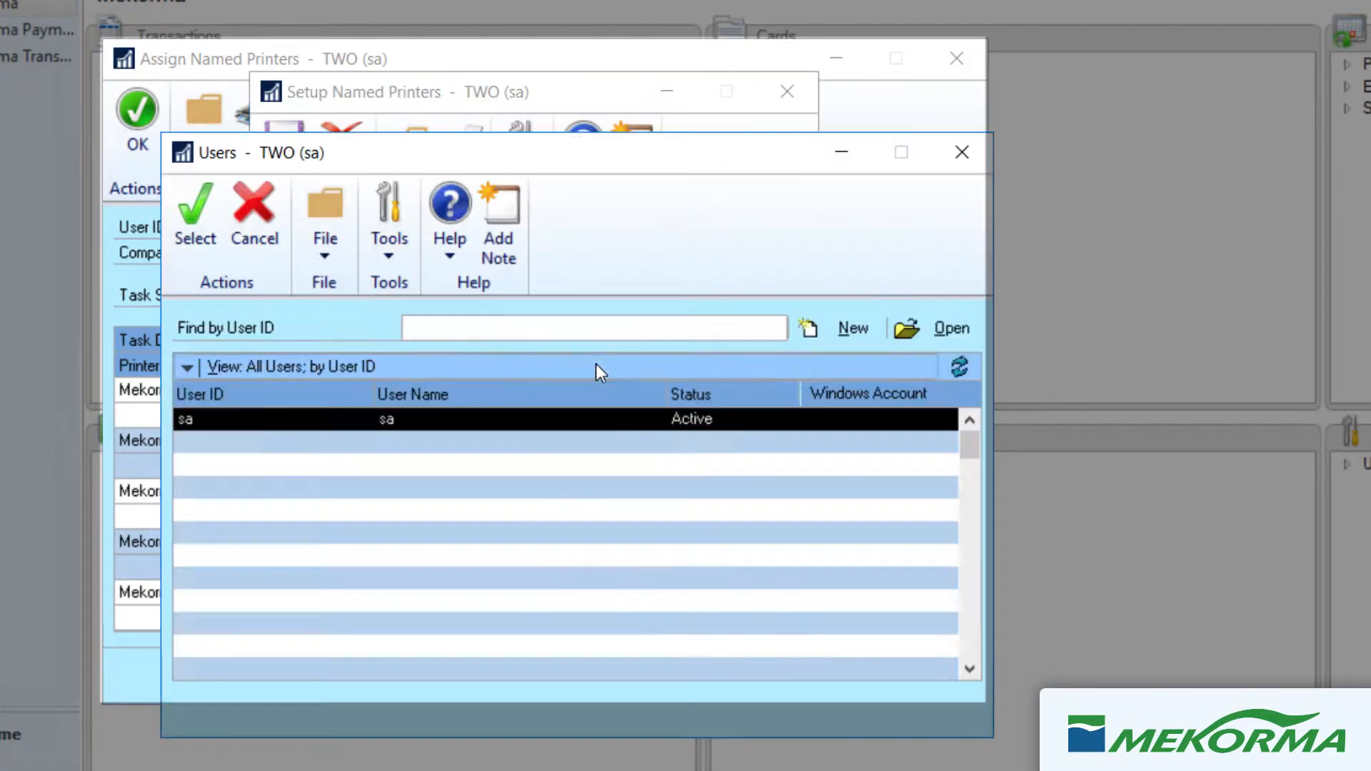
{"action": "left_click", "coordinate": [970, 420]}
{"action": "left_click", "coordinate": [714, 418]}
{"action": "left_click", "coordinate": [195, 214]}
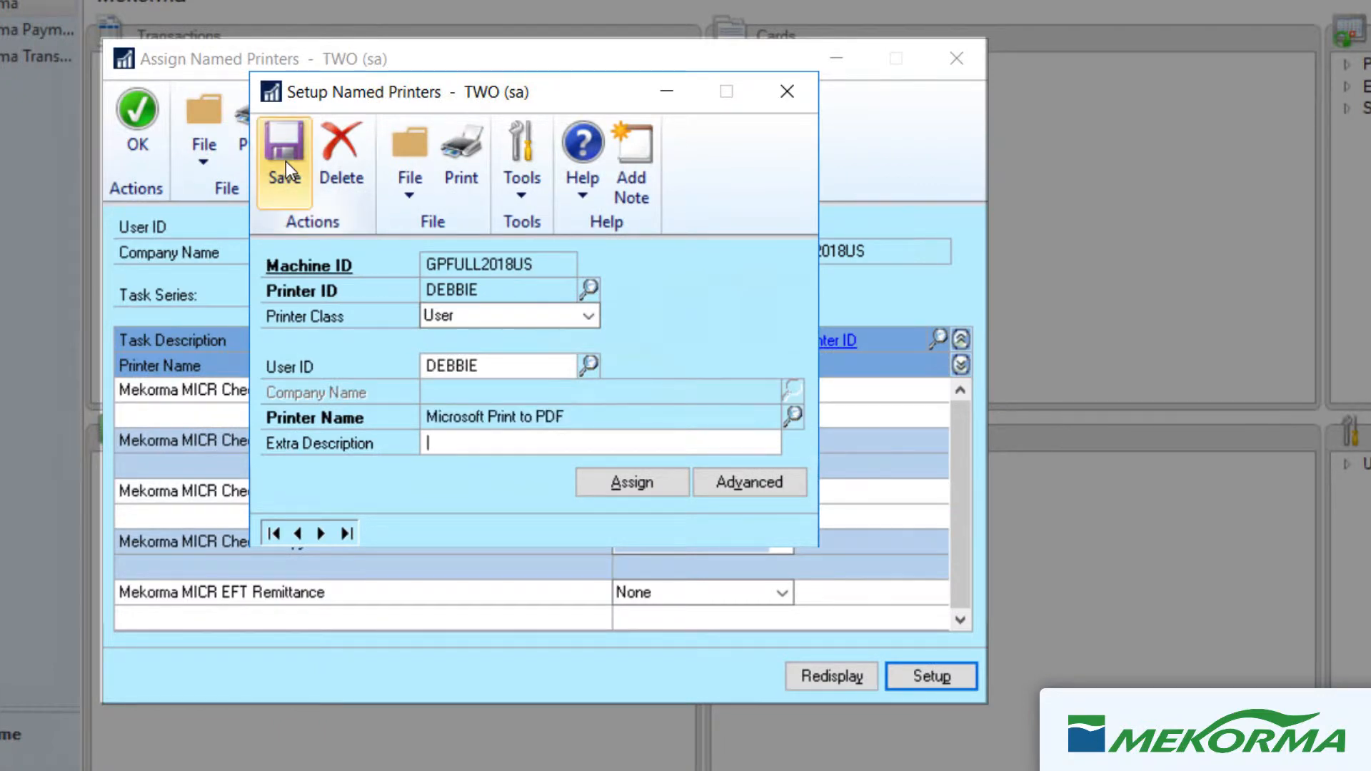
{"action": "left_click", "coordinate": [285, 162]}
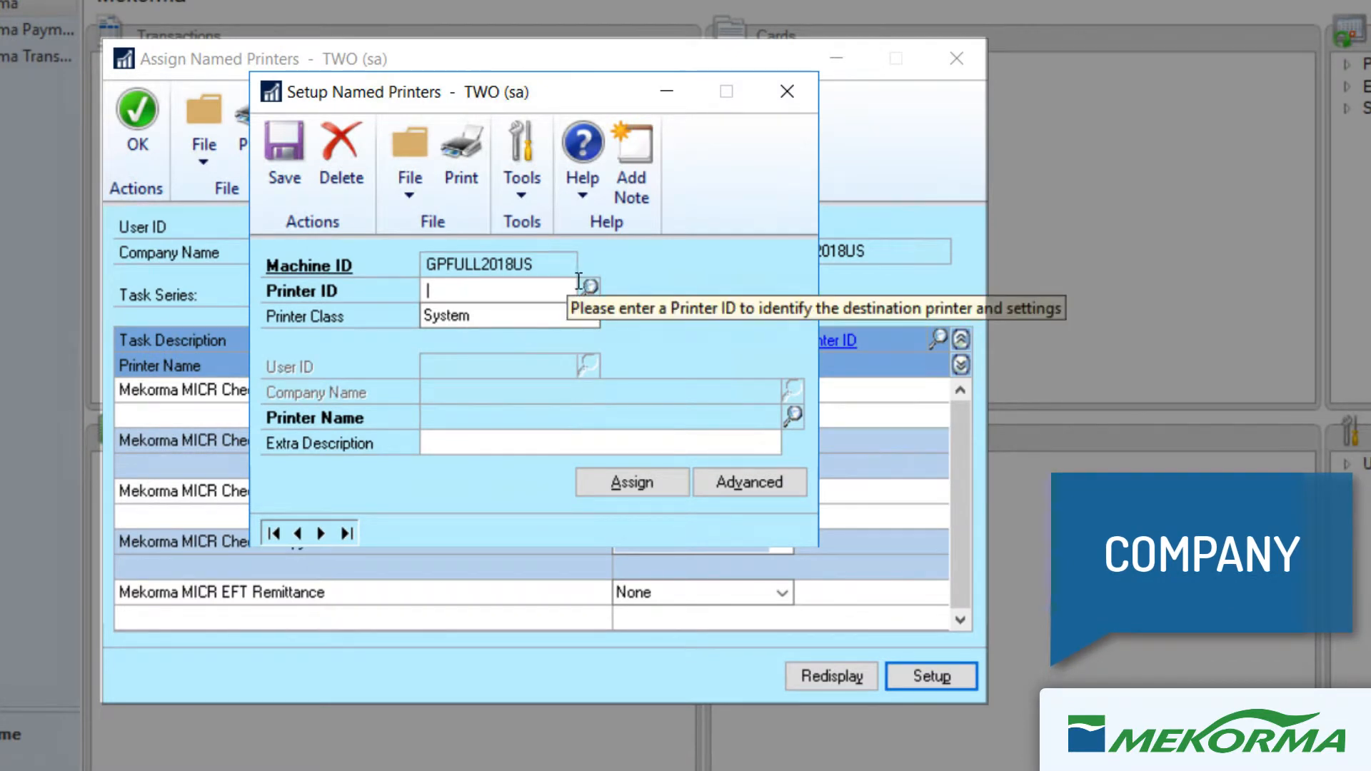
Step: Set up and save a Company class named printer with ID FABRIKAM for Fabrikam, Inc., choosing its physical printer
{"action": "type", "text": "FABRIKAM"}
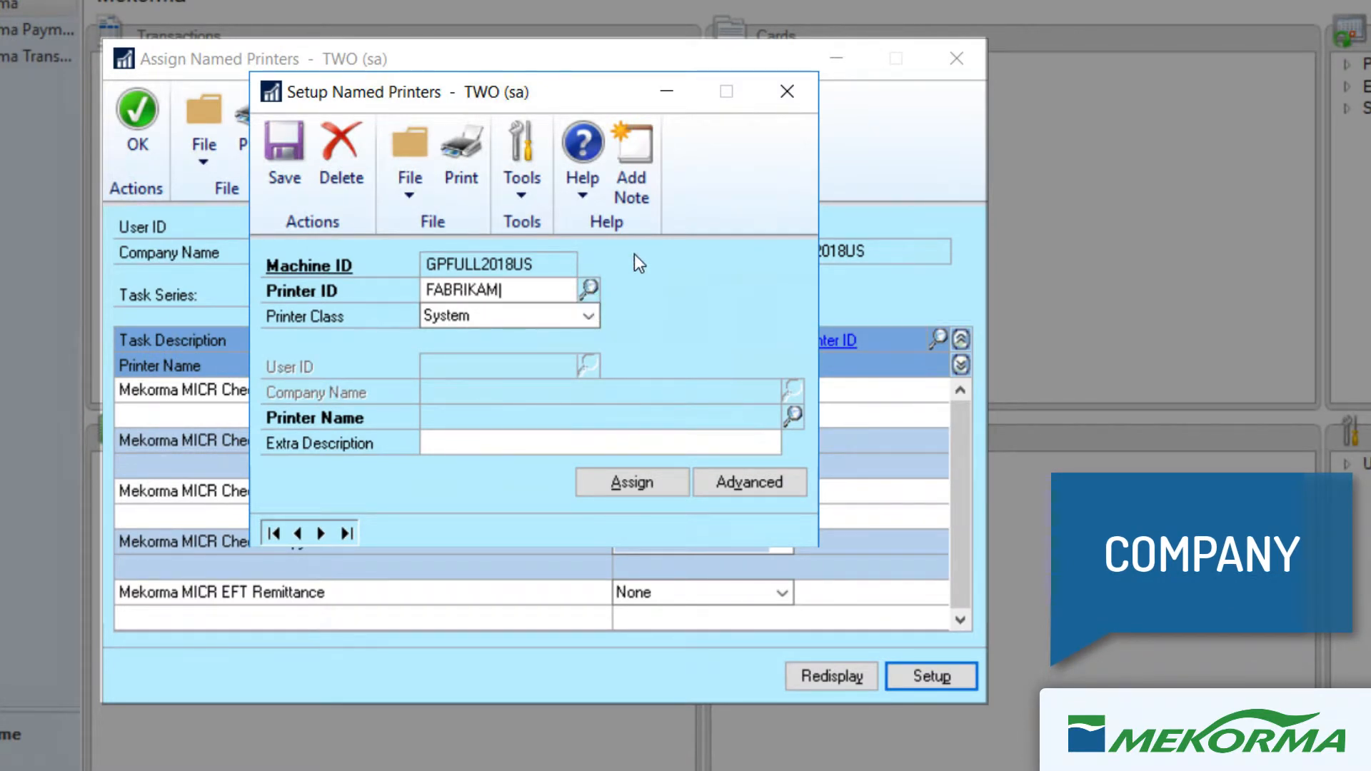
{"action": "left_click", "coordinate": [588, 315]}
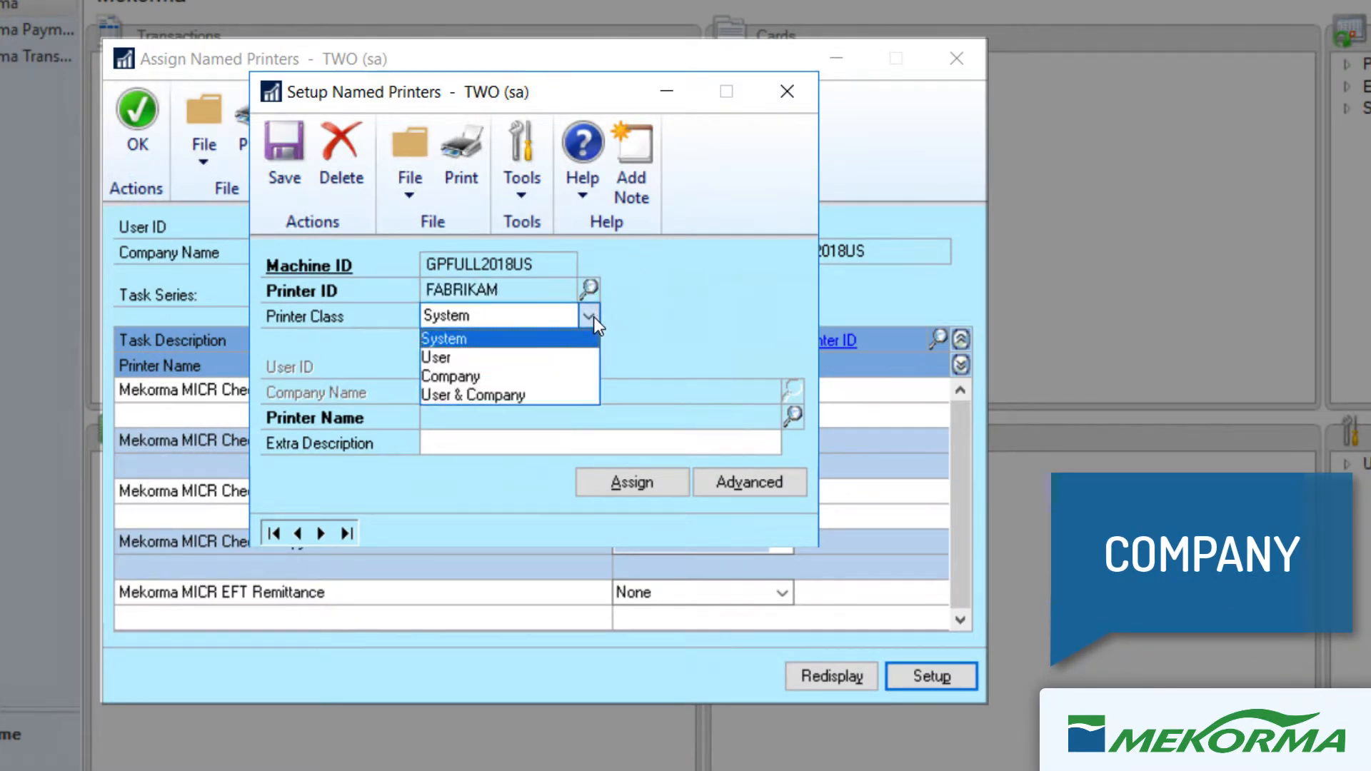
{"action": "left_click", "coordinate": [584, 376]}
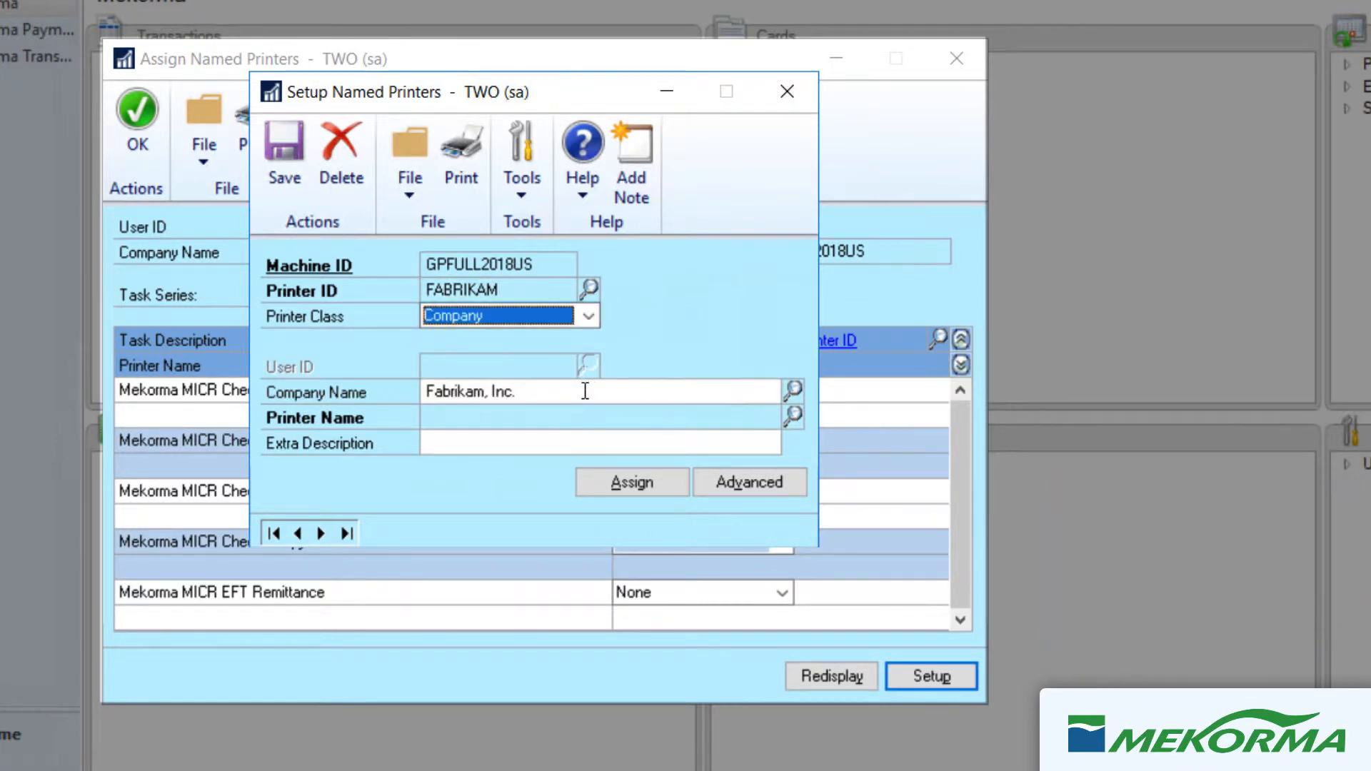
{"action": "left_click", "coordinate": [792, 415]}
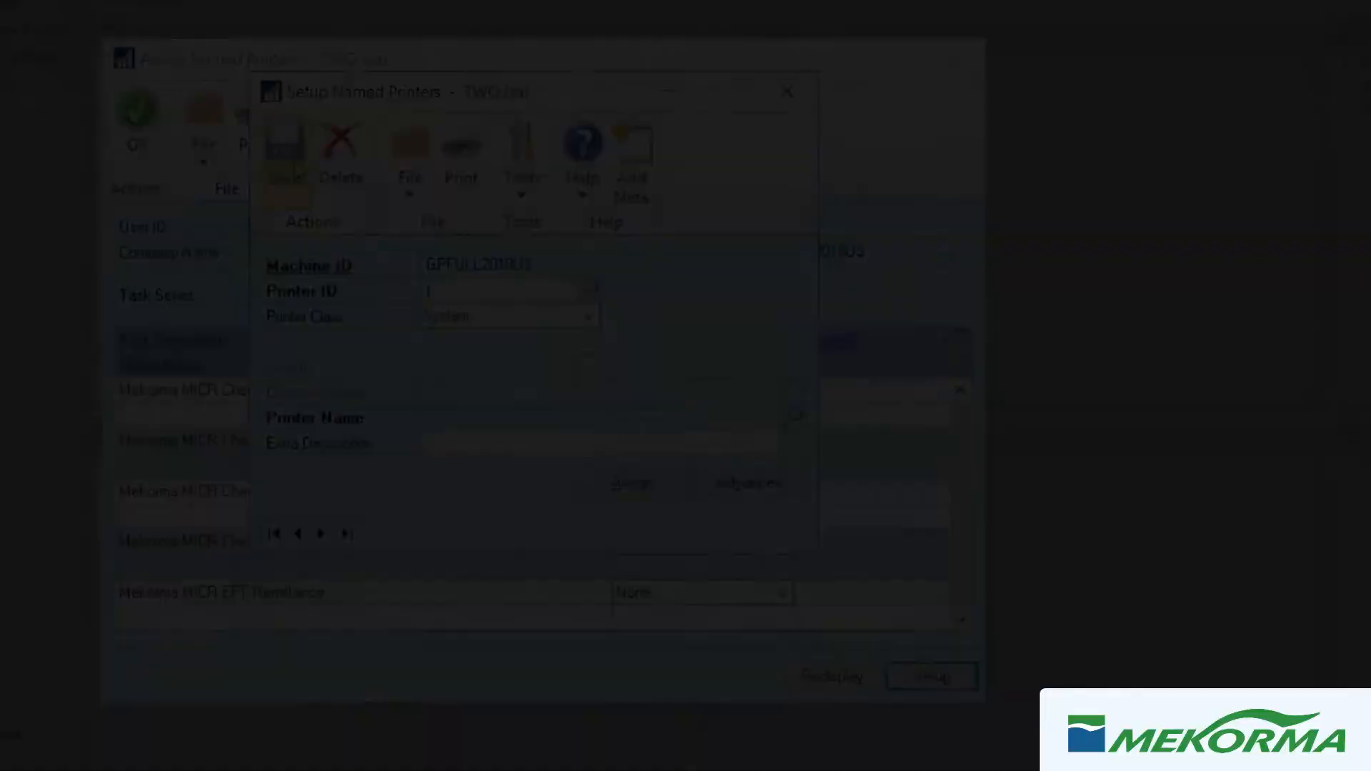
{"action": "left_click", "coordinate": [294, 161]}
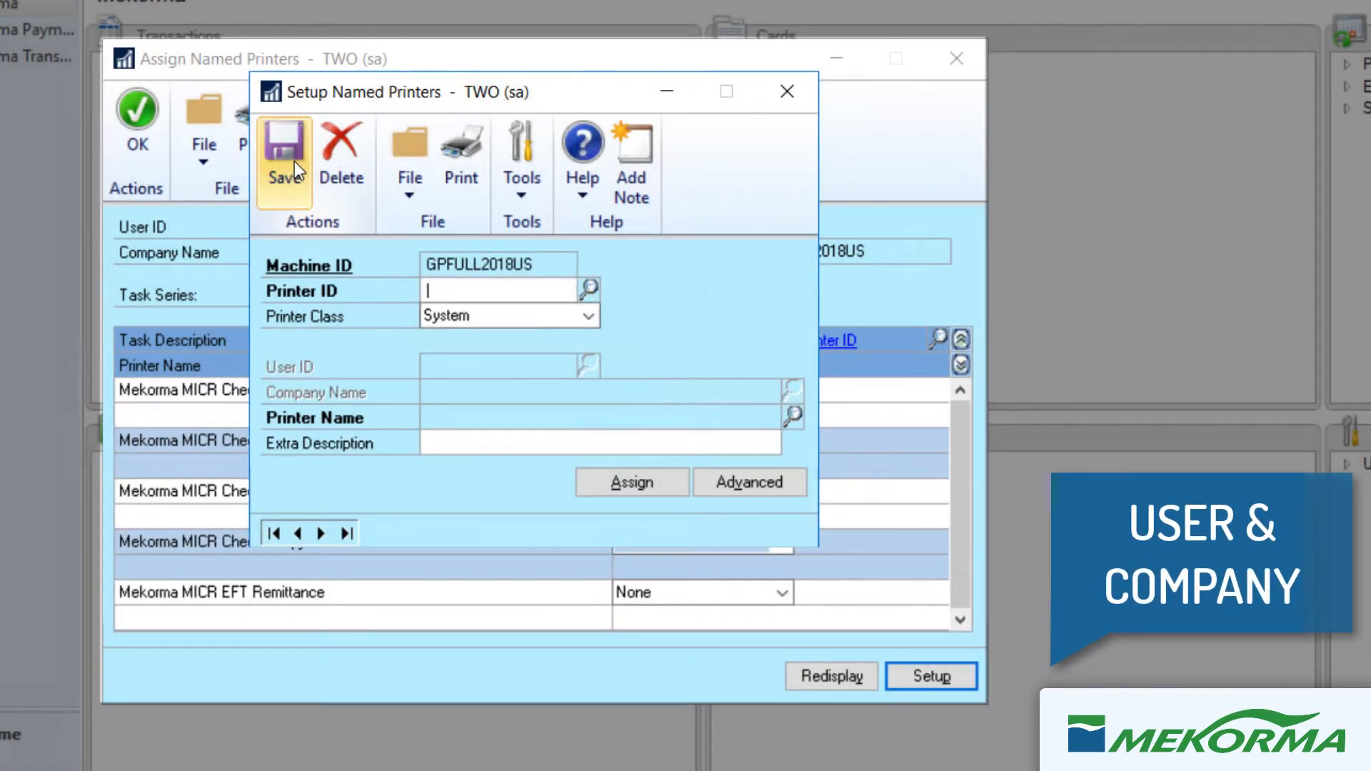
Step: Set up and save a User & Company printer for the user and Fabrikam, Inc., with the name plus "-FAB" as ID, using Send To OneNote 2016
{"action": "type", "text": "RYAN-"}
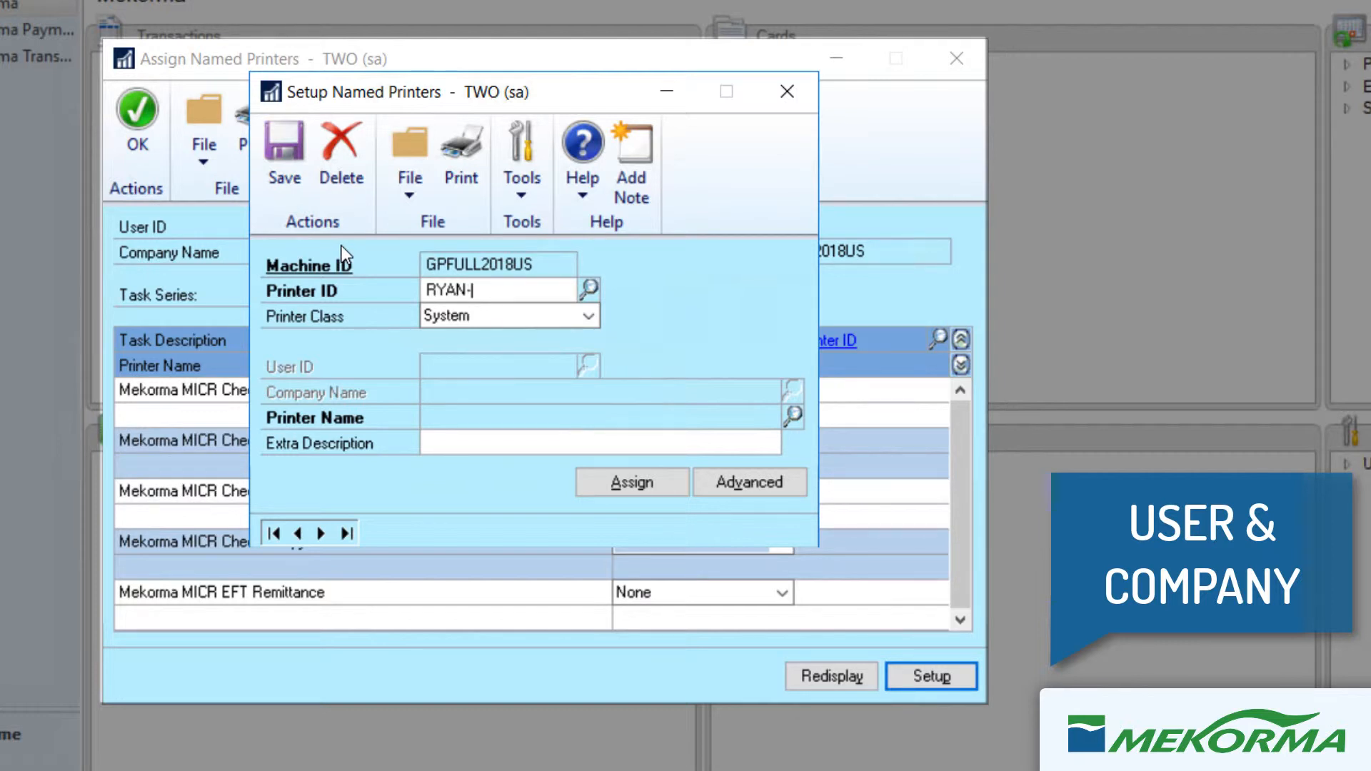
{"action": "type", "text": "FAB"}
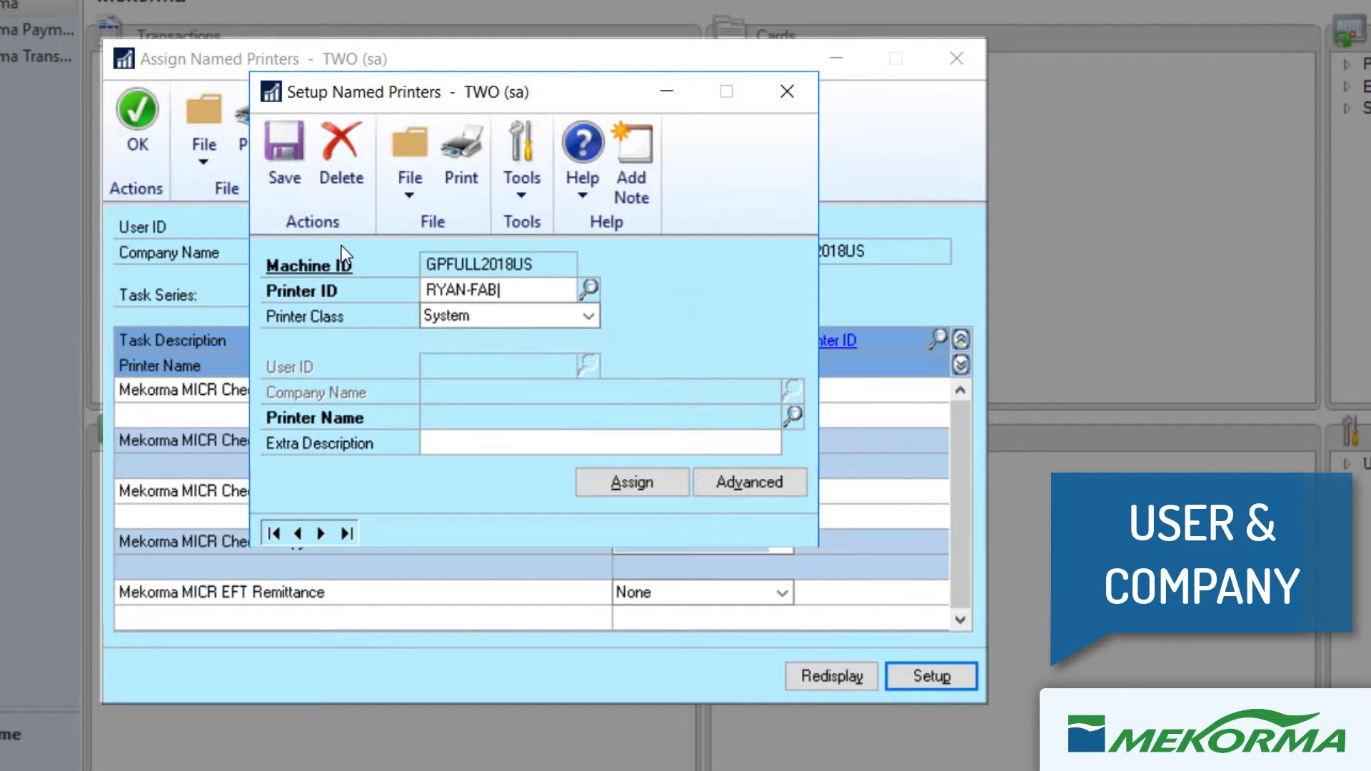
{"action": "left_click", "coordinate": [567, 316]}
{"action": "left_click", "coordinate": [564, 393]}
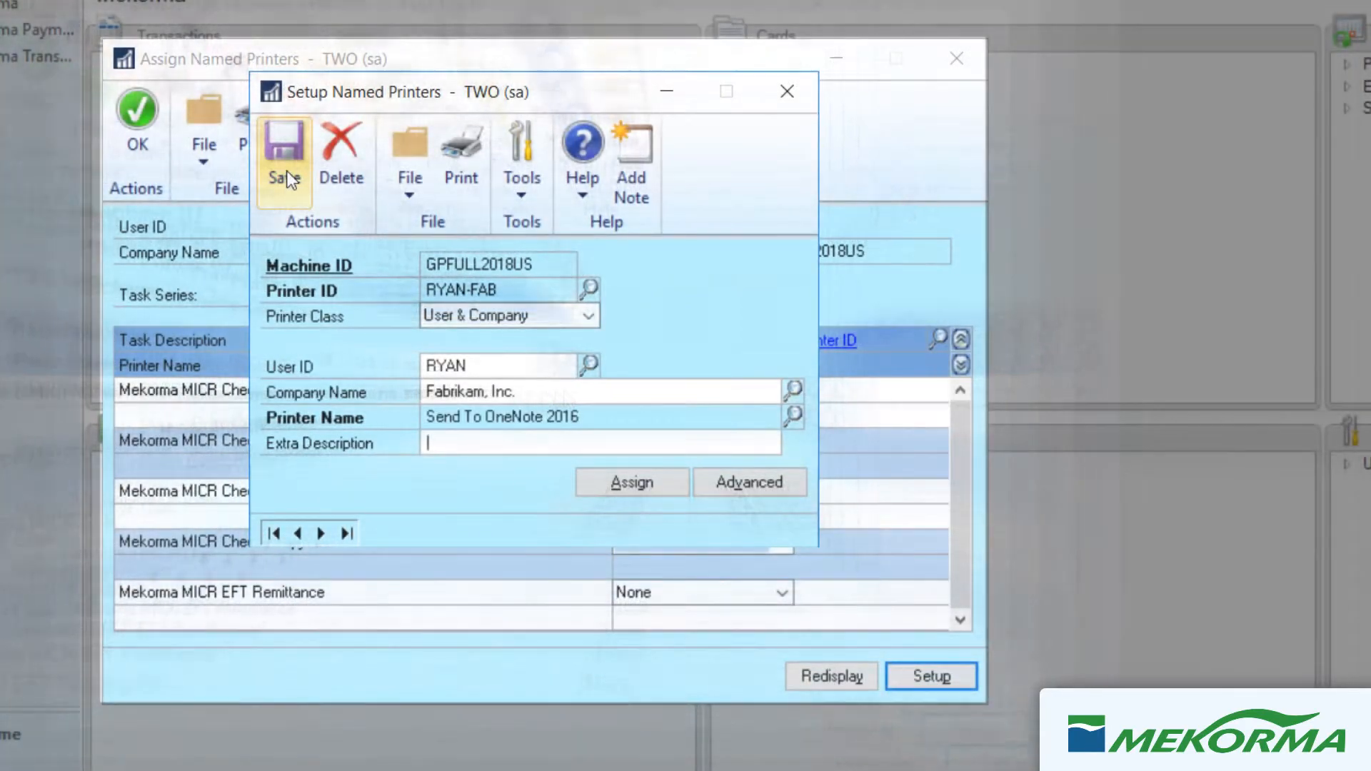
{"action": "left_click", "coordinate": [284, 160]}
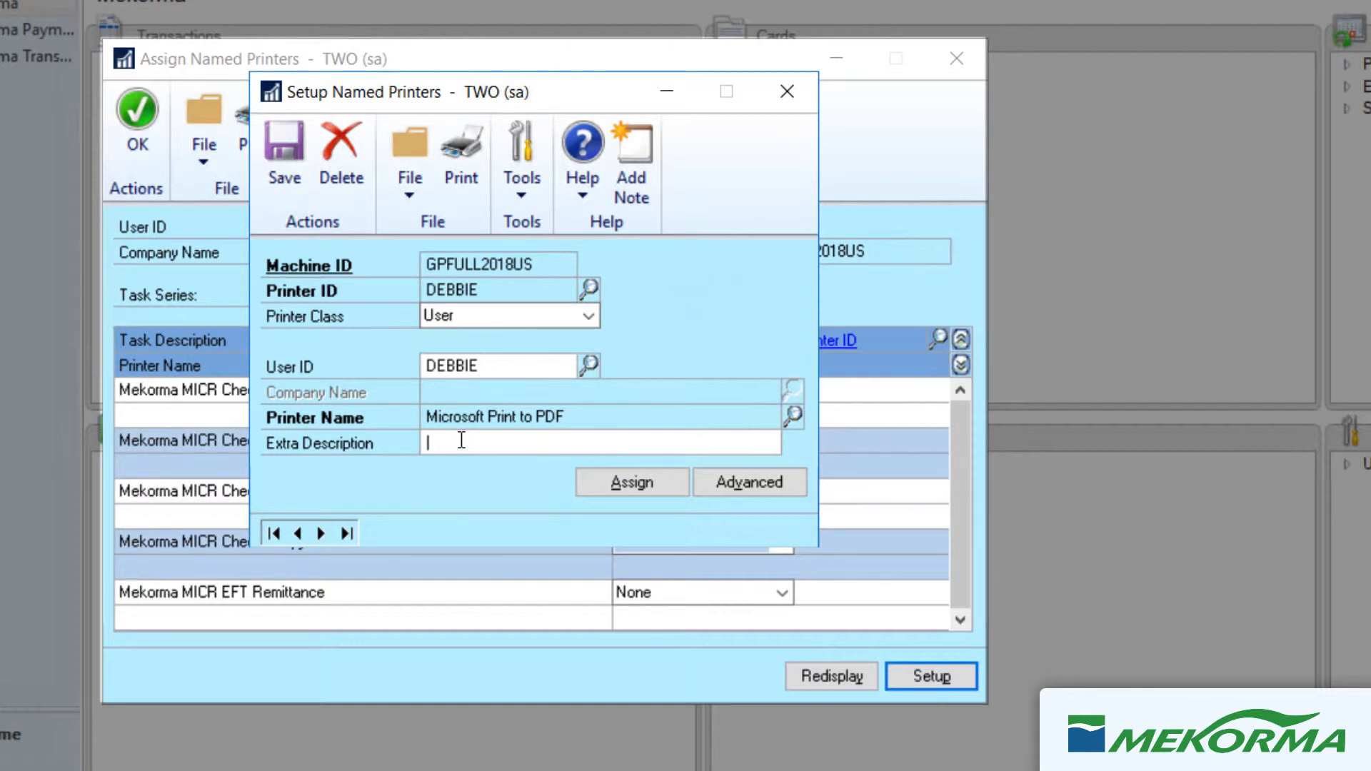
{"action": "type", "text": "1"}
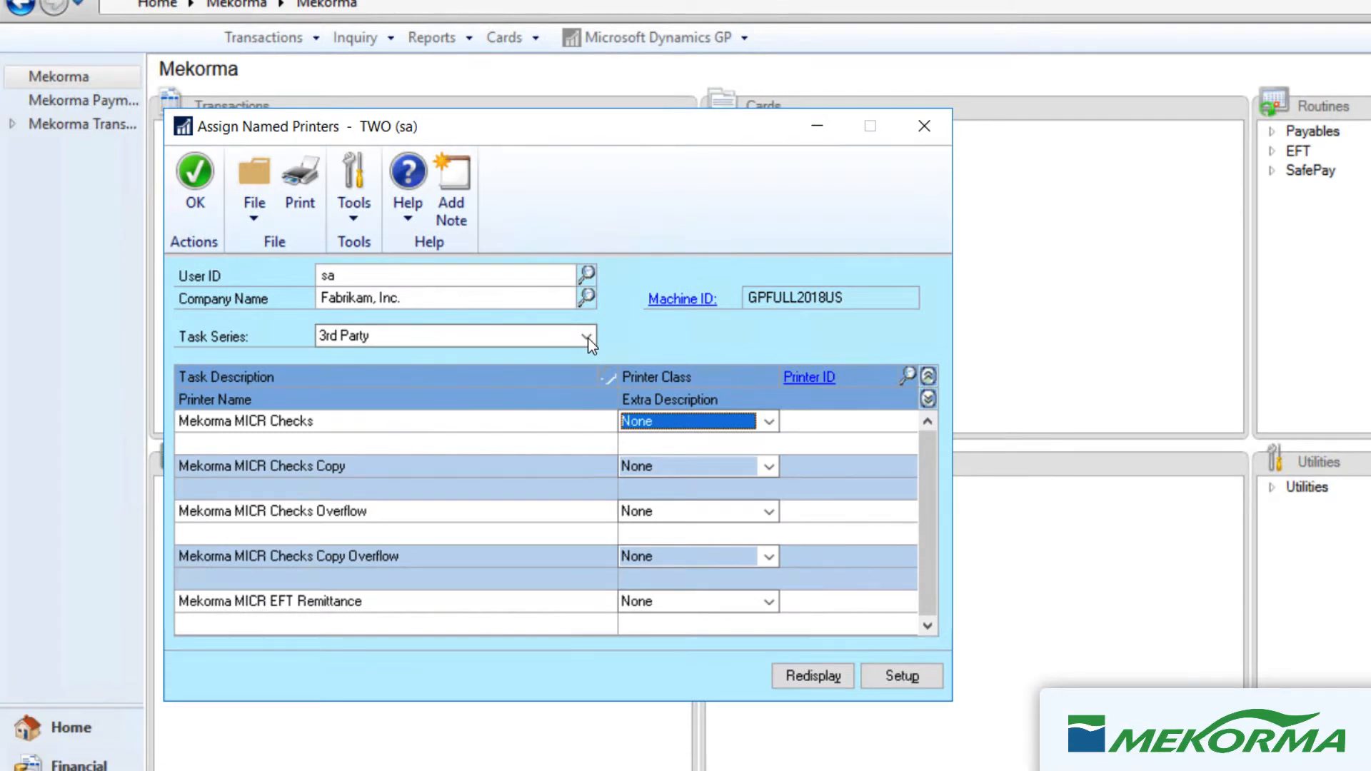
Step: In the Purchasing task series, set the printer class of Payables - Computer Checks/Cheques Printer to None
{"action": "left_click", "coordinate": [589, 337]}
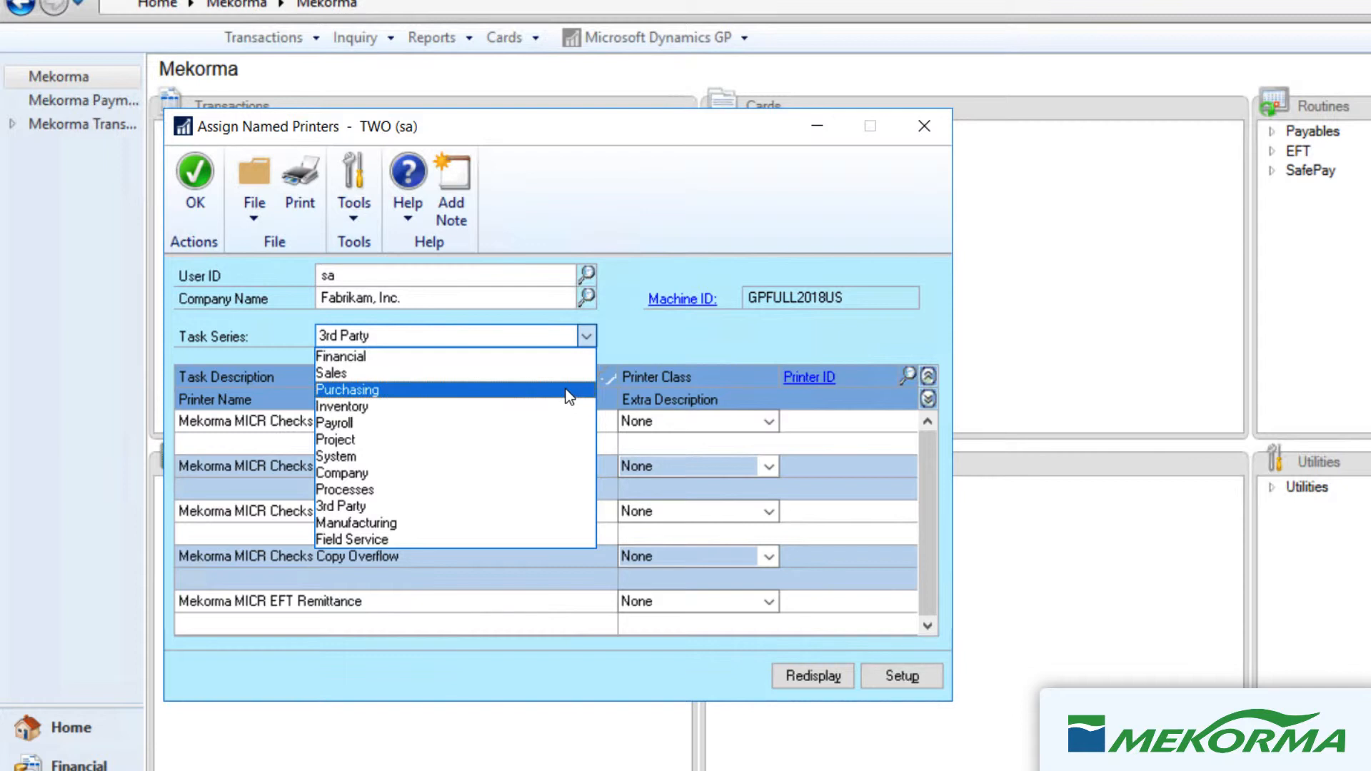
{"action": "left_click", "coordinate": [569, 389]}
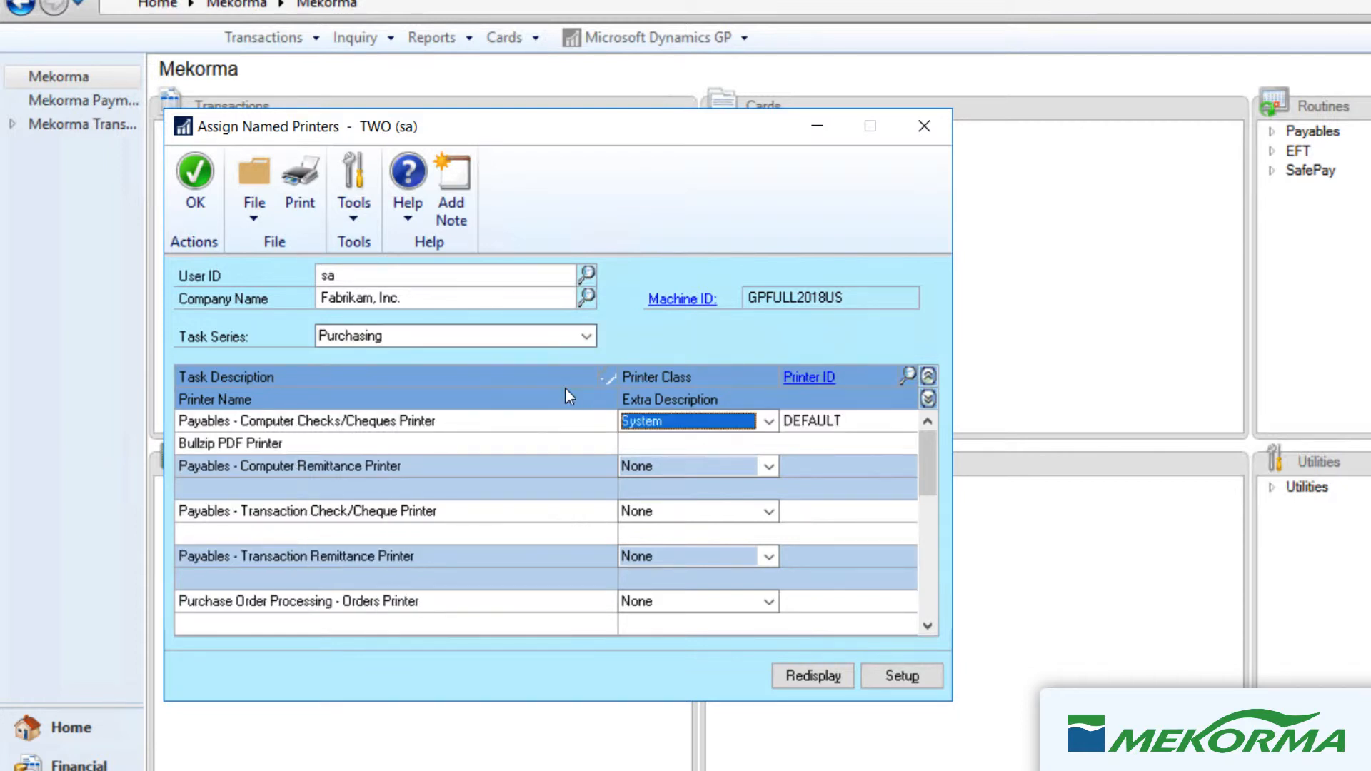
{"action": "left_click", "coordinate": [768, 422]}
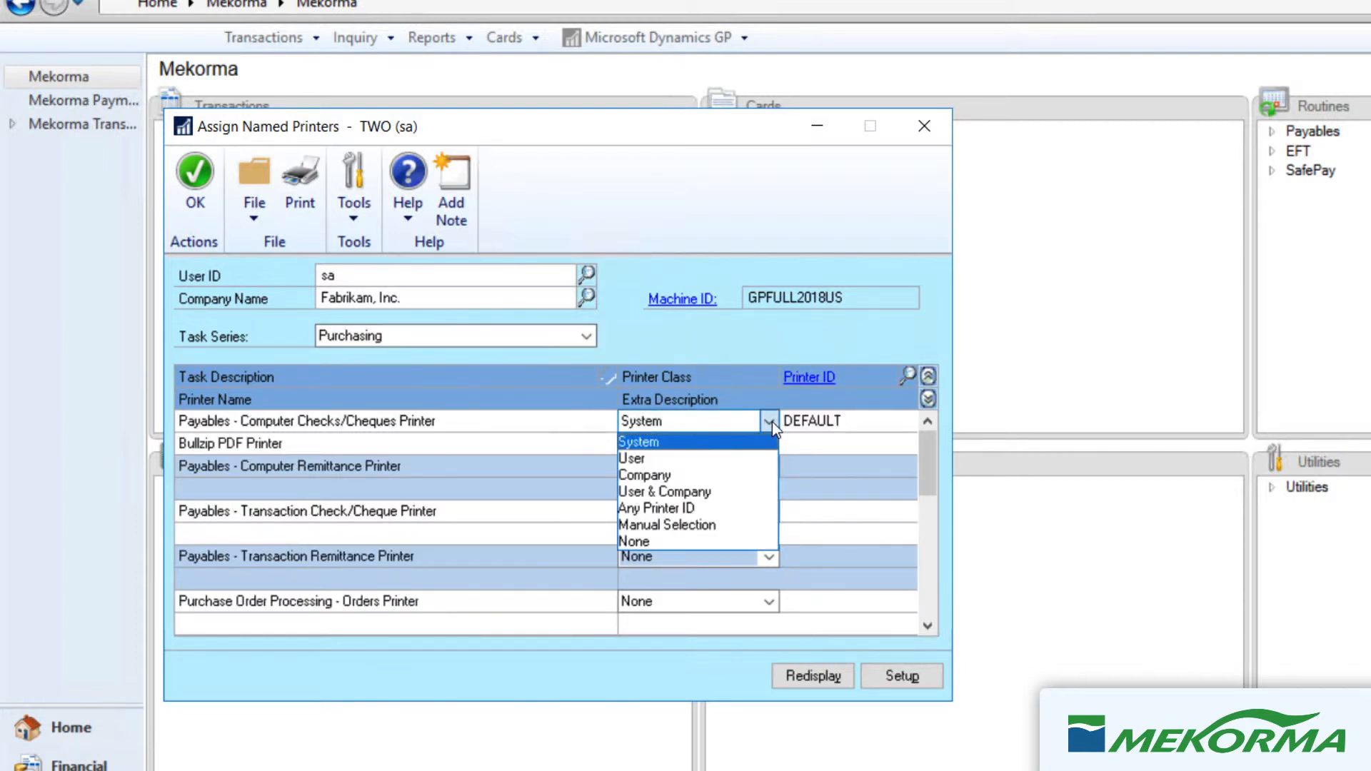
{"action": "left_click", "coordinate": [742, 539]}
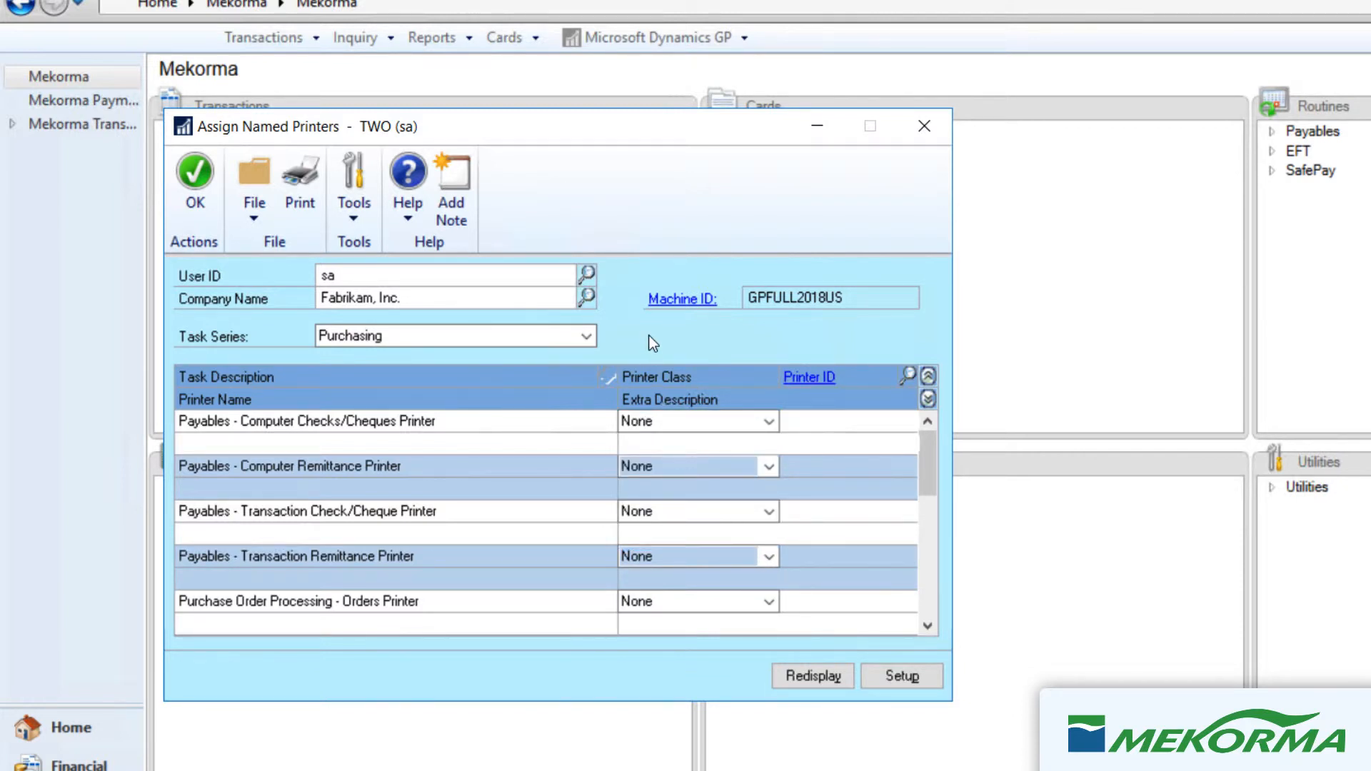
Step: In the 3rd Party task series, assign the System class printer CHECKS to Mekorma MICR Checks
{"action": "left_click", "coordinate": [587, 335]}
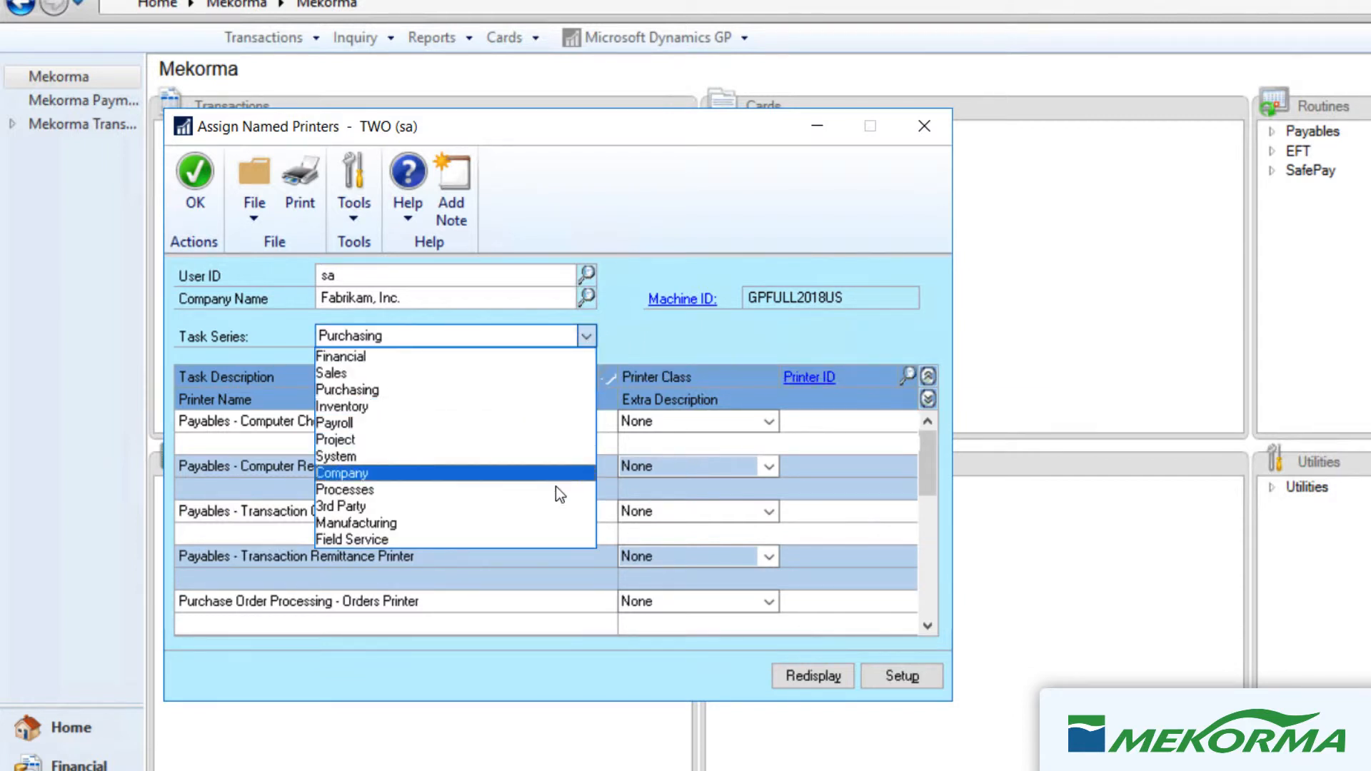
{"action": "left_click", "coordinate": [556, 506]}
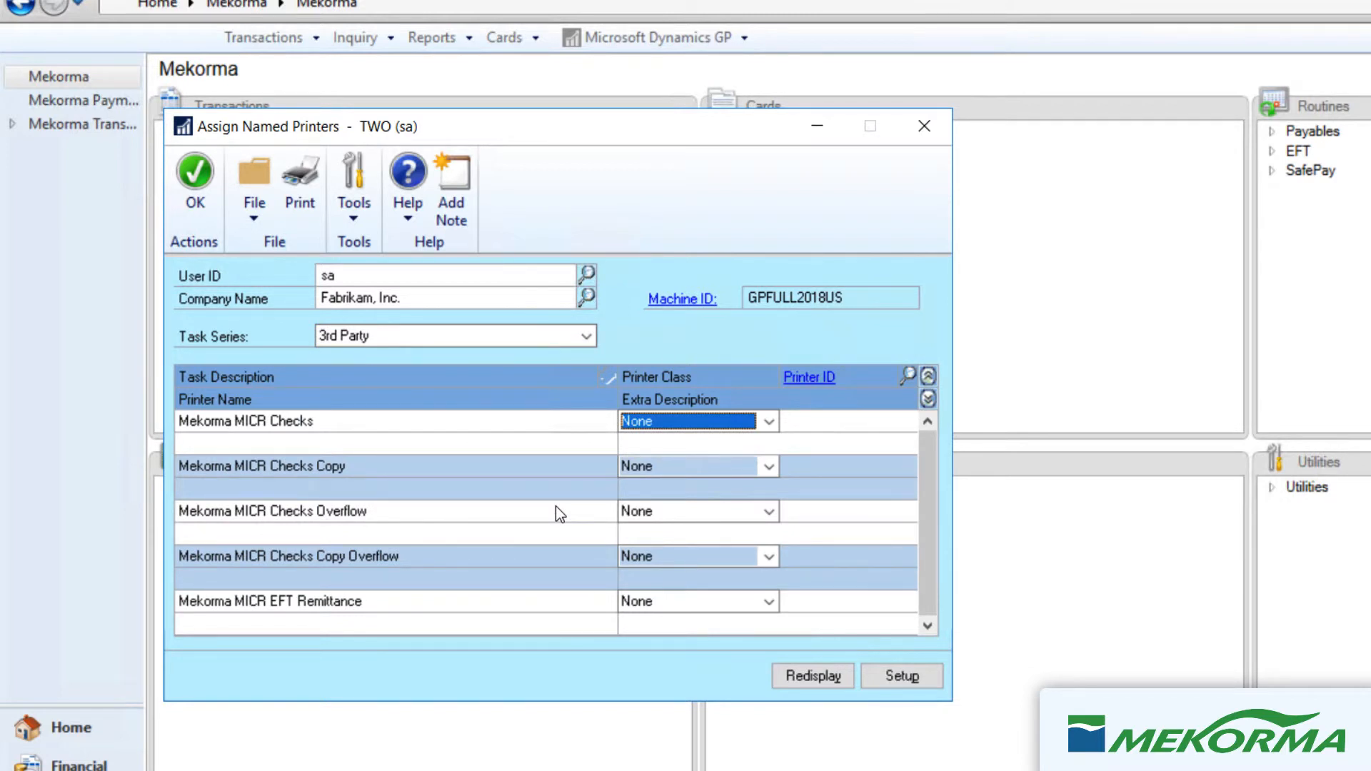
{"action": "left_click", "coordinate": [769, 422]}
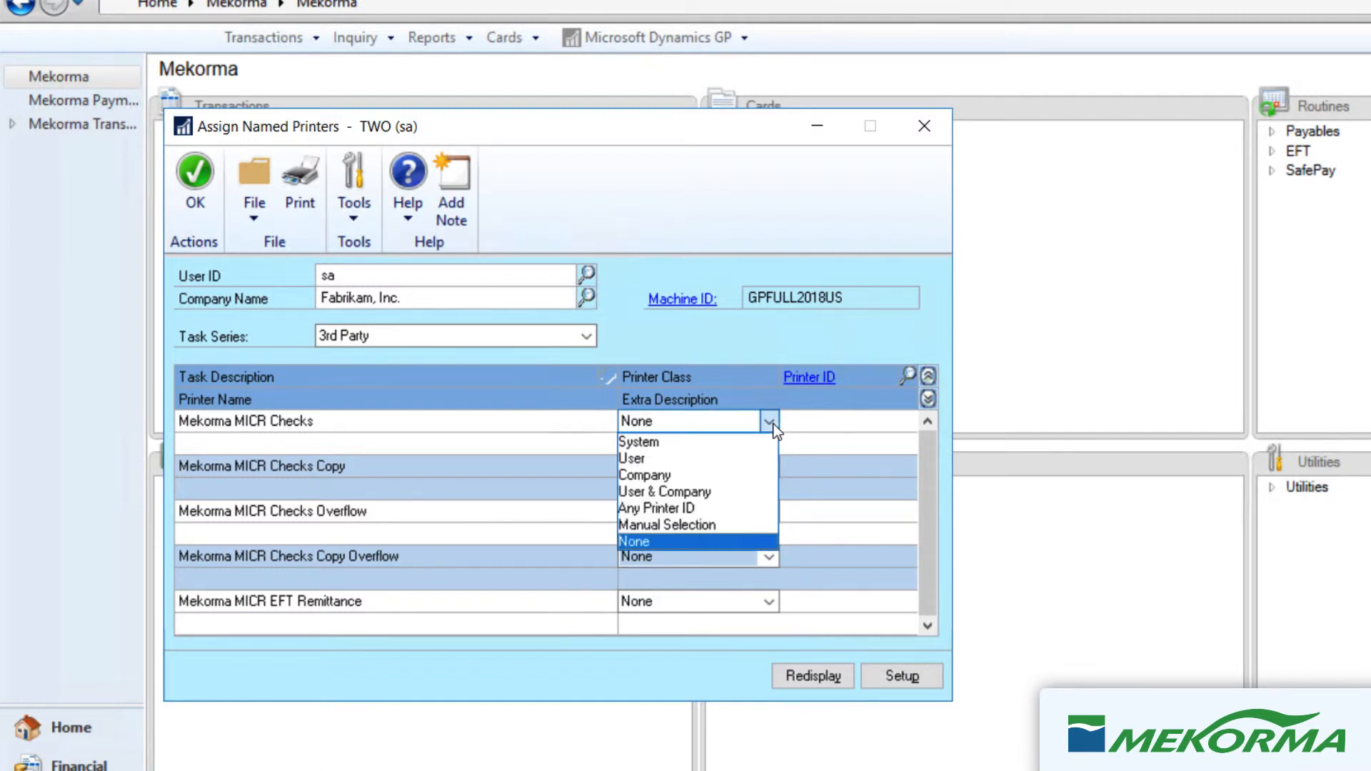
{"action": "left_click", "coordinate": [768, 441]}
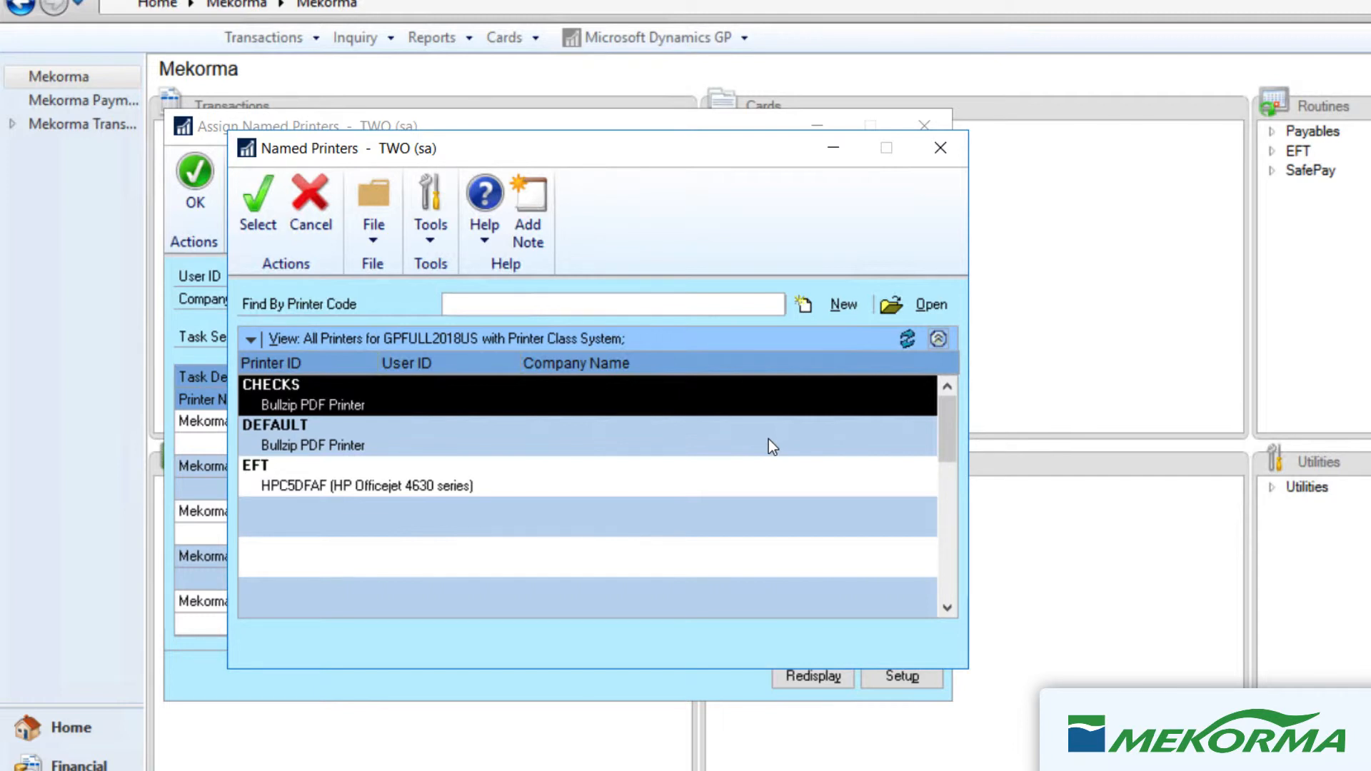
{"action": "left_click", "coordinate": [256, 220]}
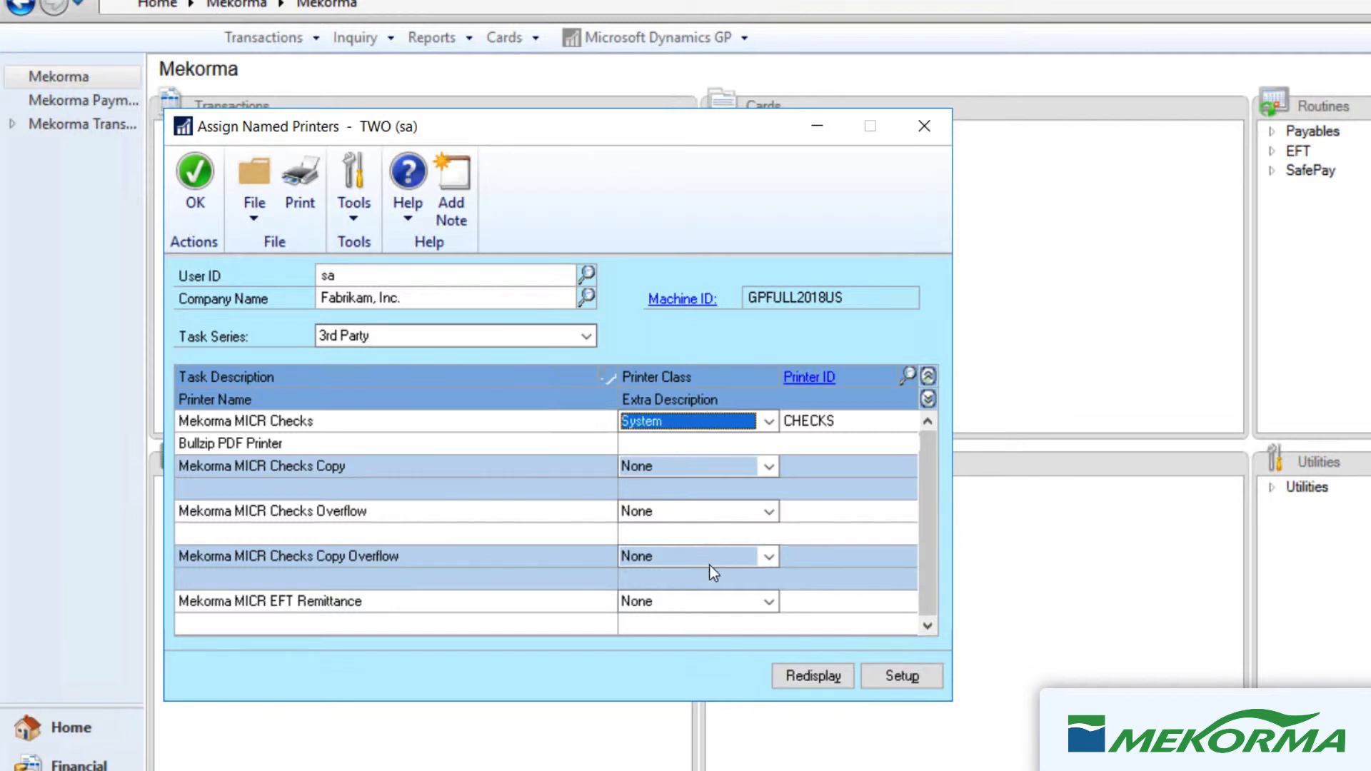
Step: Assign the System class printer EFT to the Mekorma MICR EFT Remittance task
{"action": "left_click", "coordinate": [764, 604]}
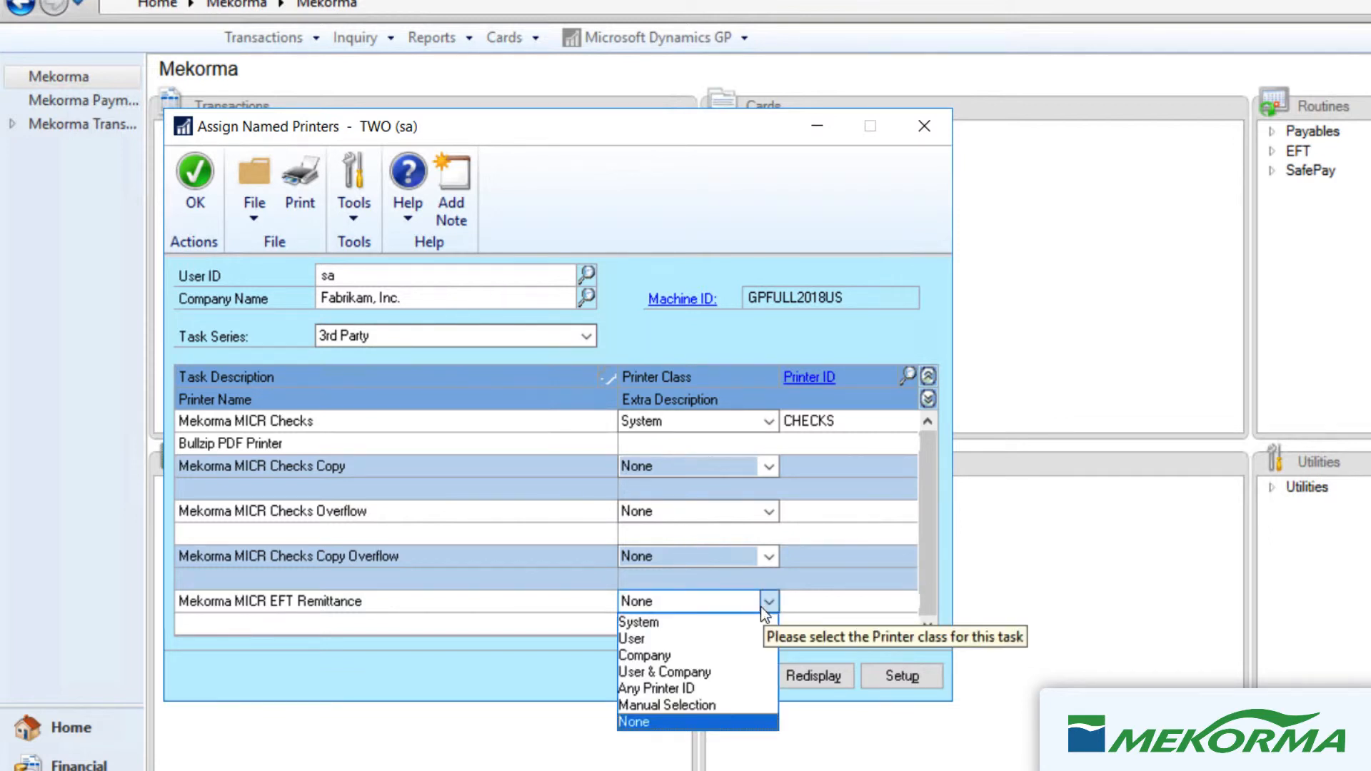
{"action": "left_click", "coordinate": [751, 618]}
{"action": "left_click", "coordinate": [492, 477]}
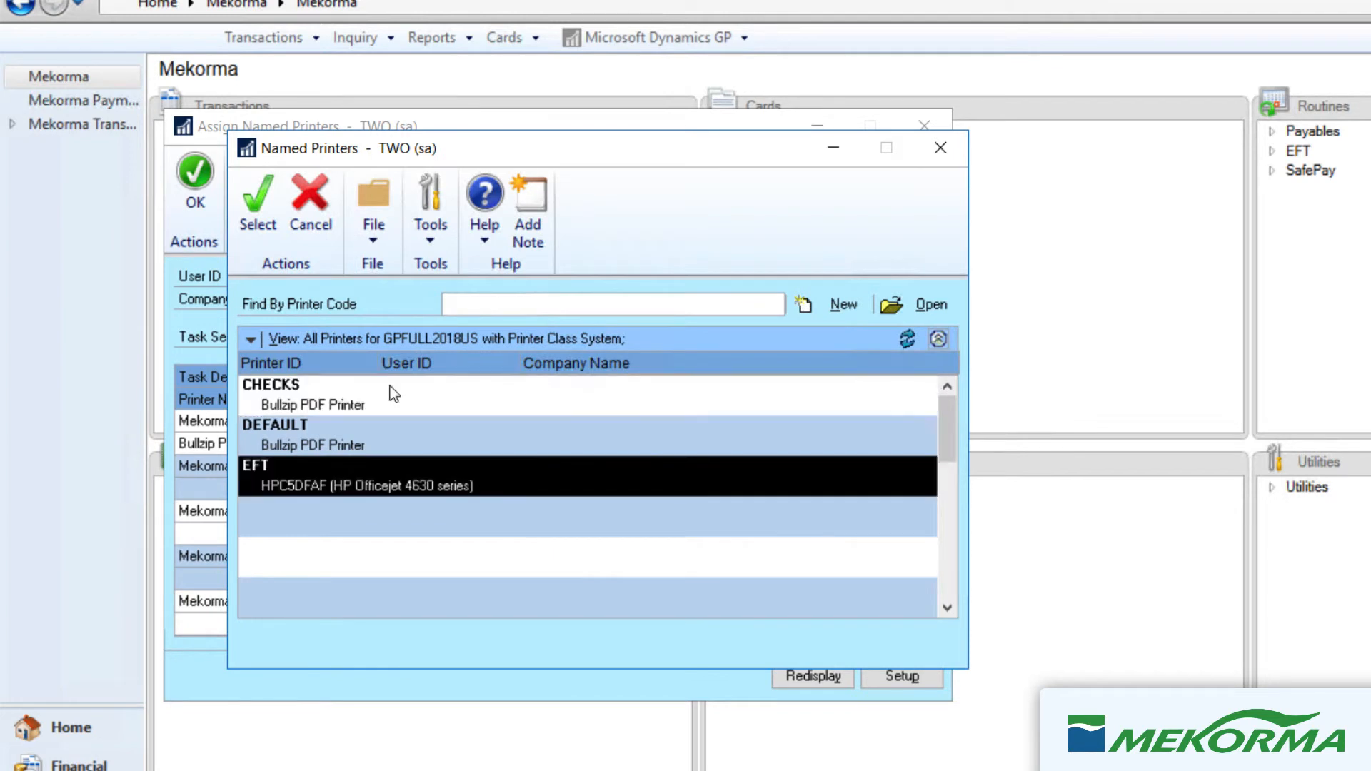
{"action": "left_click", "coordinate": [263, 203]}
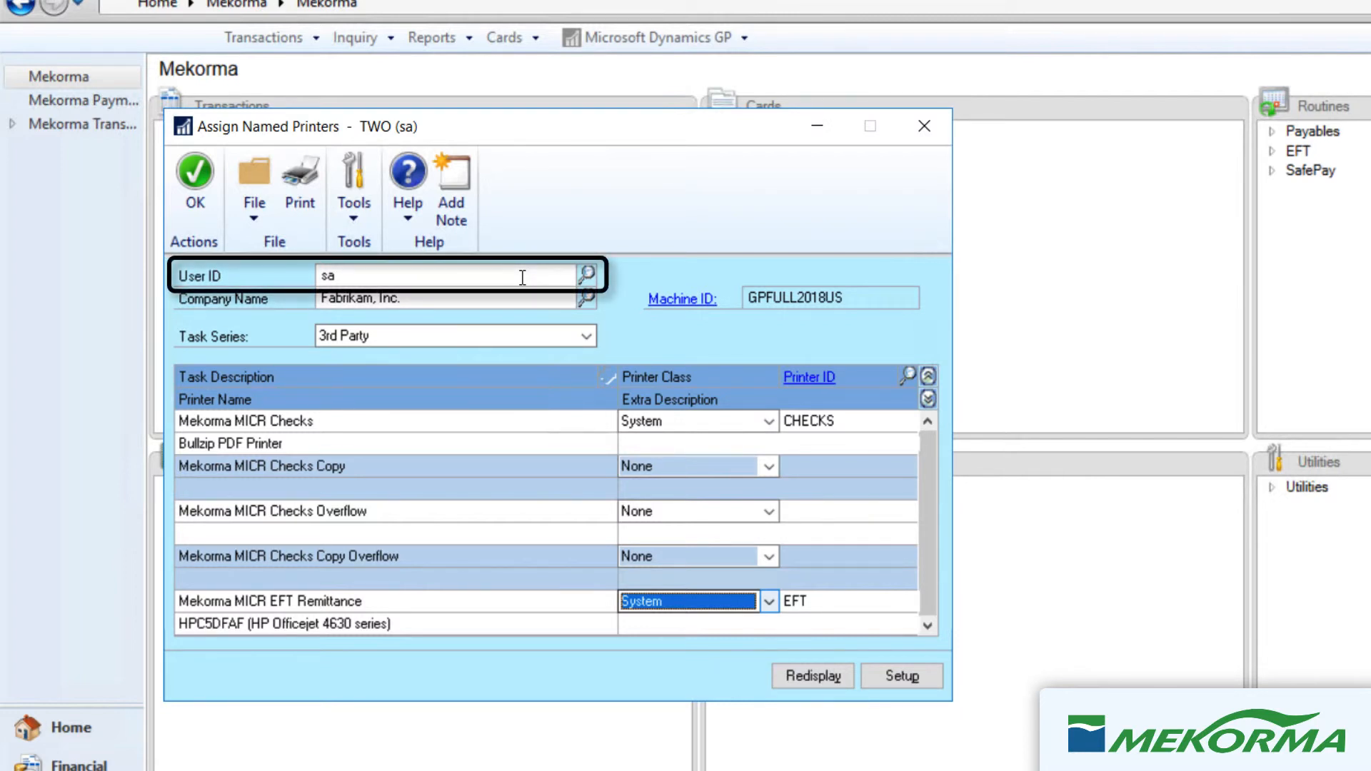
Step: Switch to the first user in the user list and assign that user's User class printer to Mekorma MICR Checks Copy
{"action": "left_click", "coordinate": [585, 273]}
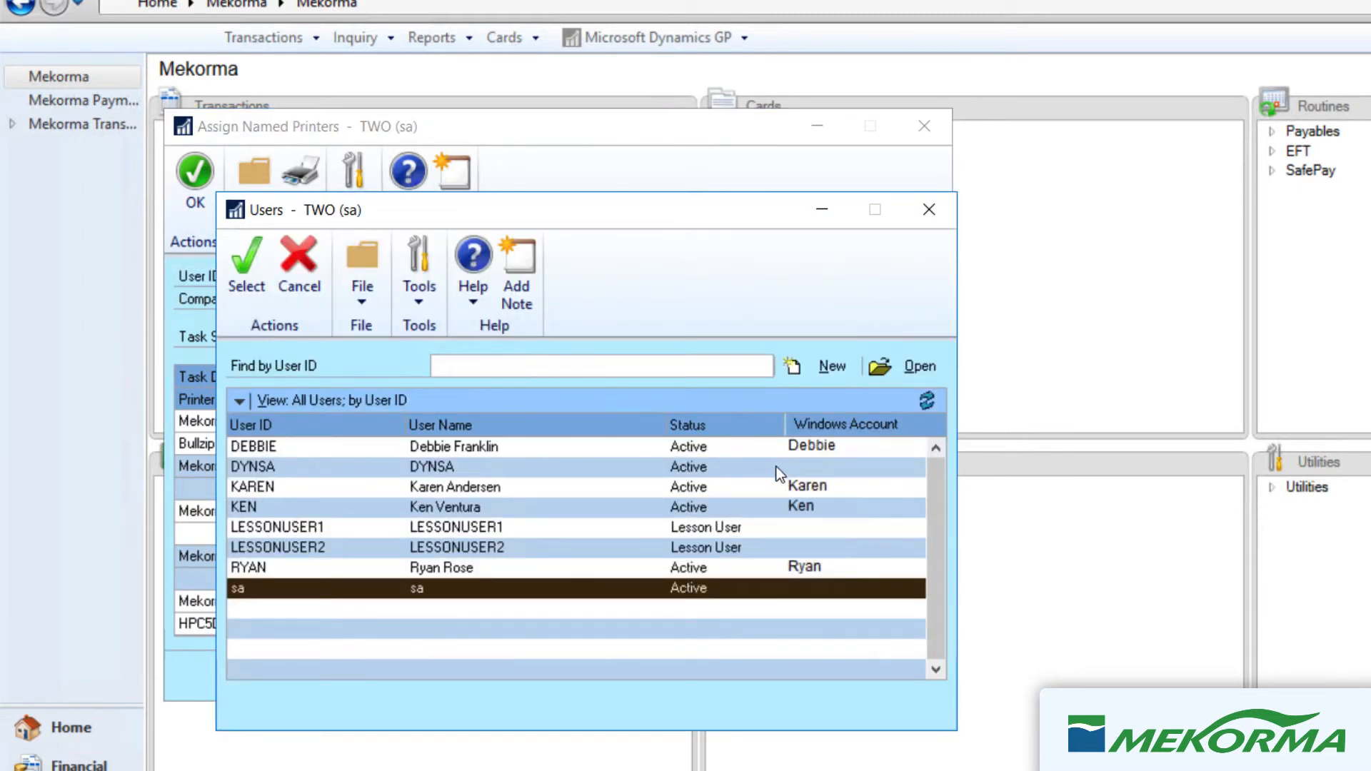
{"action": "left_click", "coordinate": [755, 449]}
{"action": "left_click", "coordinate": [238, 264]}
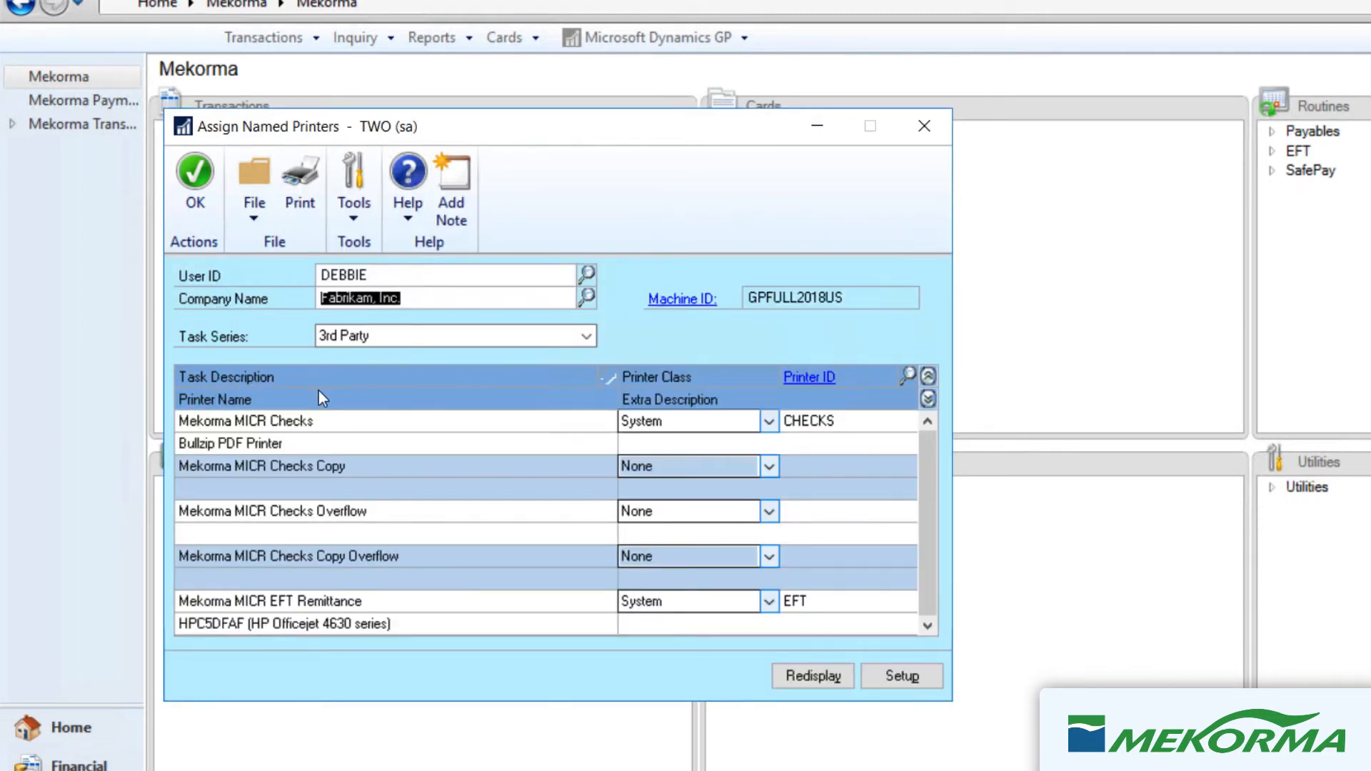
{"action": "left_click", "coordinate": [769, 465]}
{"action": "left_click", "coordinate": [755, 503]}
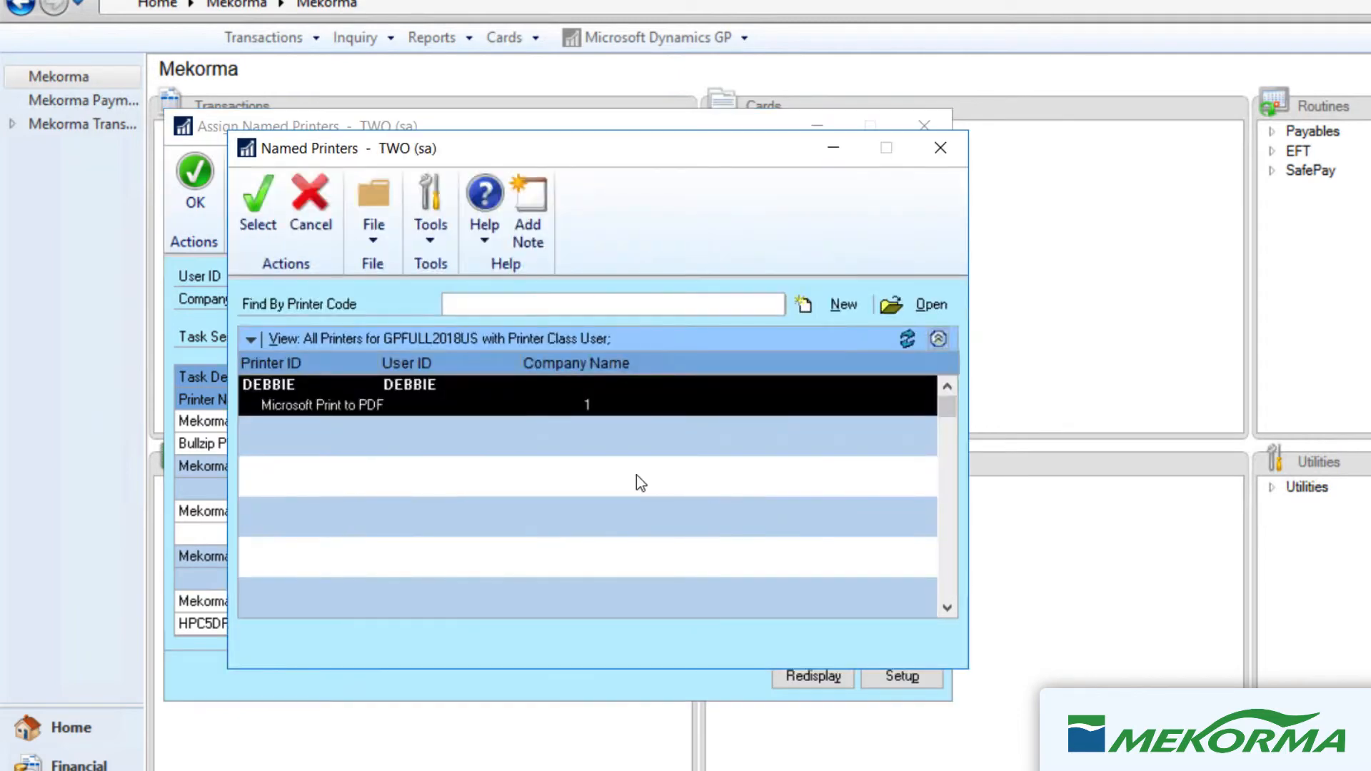
{"action": "left_click", "coordinate": [238, 200]}
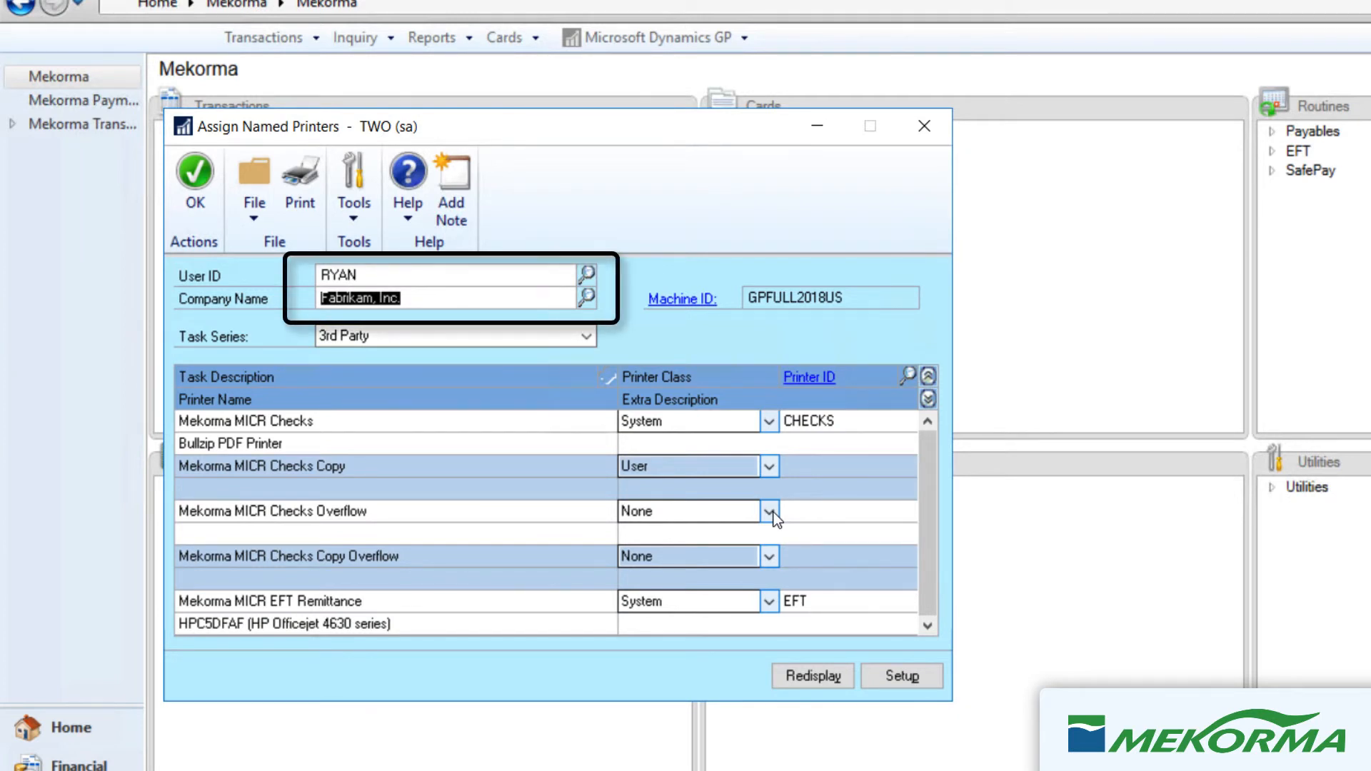
Step: Assign the User & Company printer whose ID ends in "-FAB" to Mekorma MICR Checks Overflow for the selected user and Fabrikam, Inc
{"action": "left_click", "coordinate": [769, 511]}
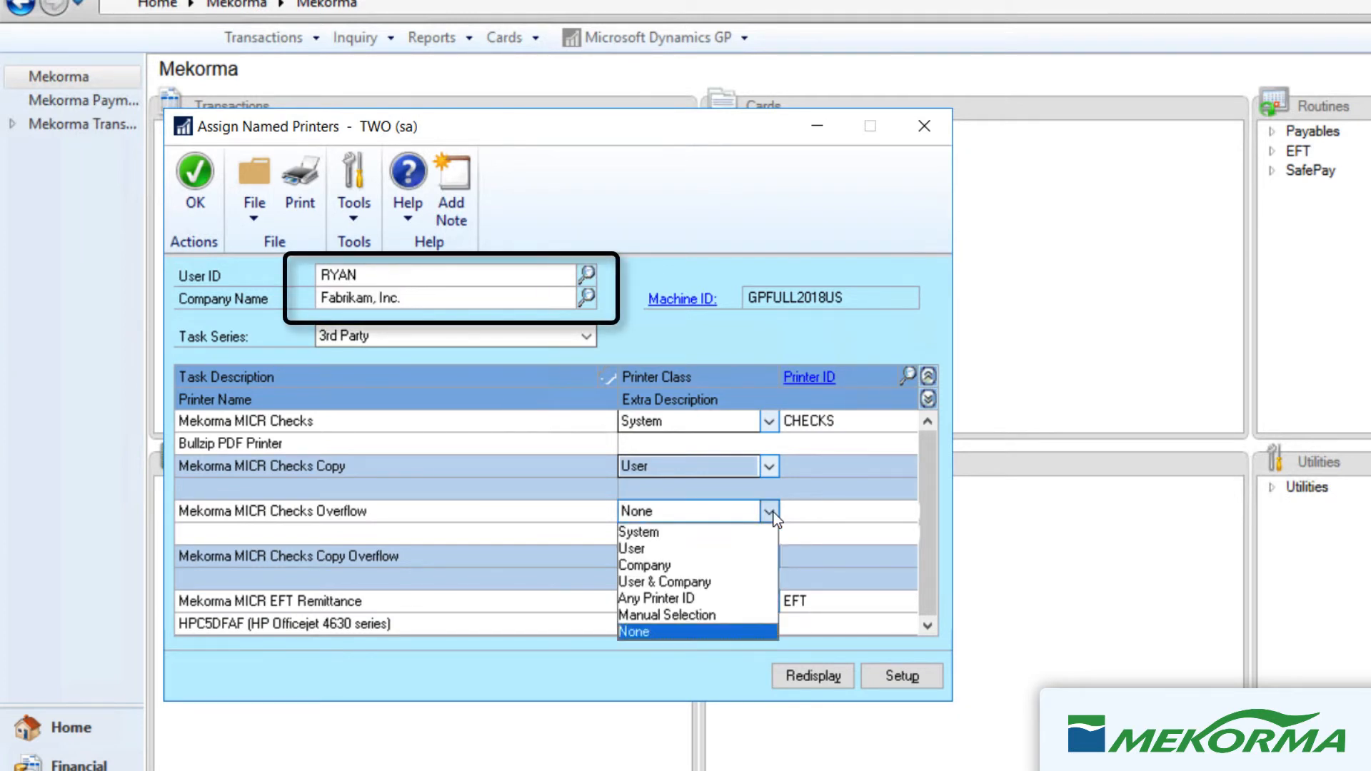
{"action": "left_click", "coordinate": [764, 580]}
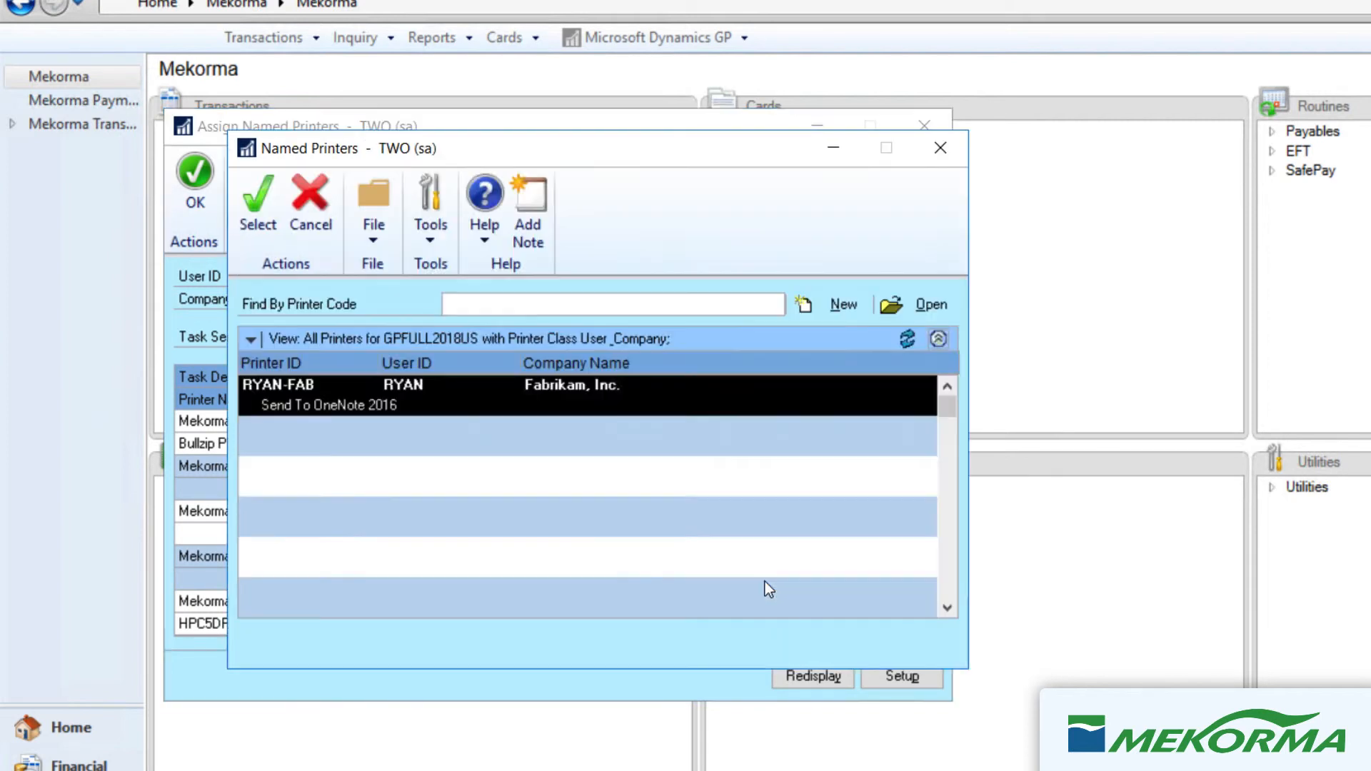
{"action": "left_click", "coordinate": [250, 221]}
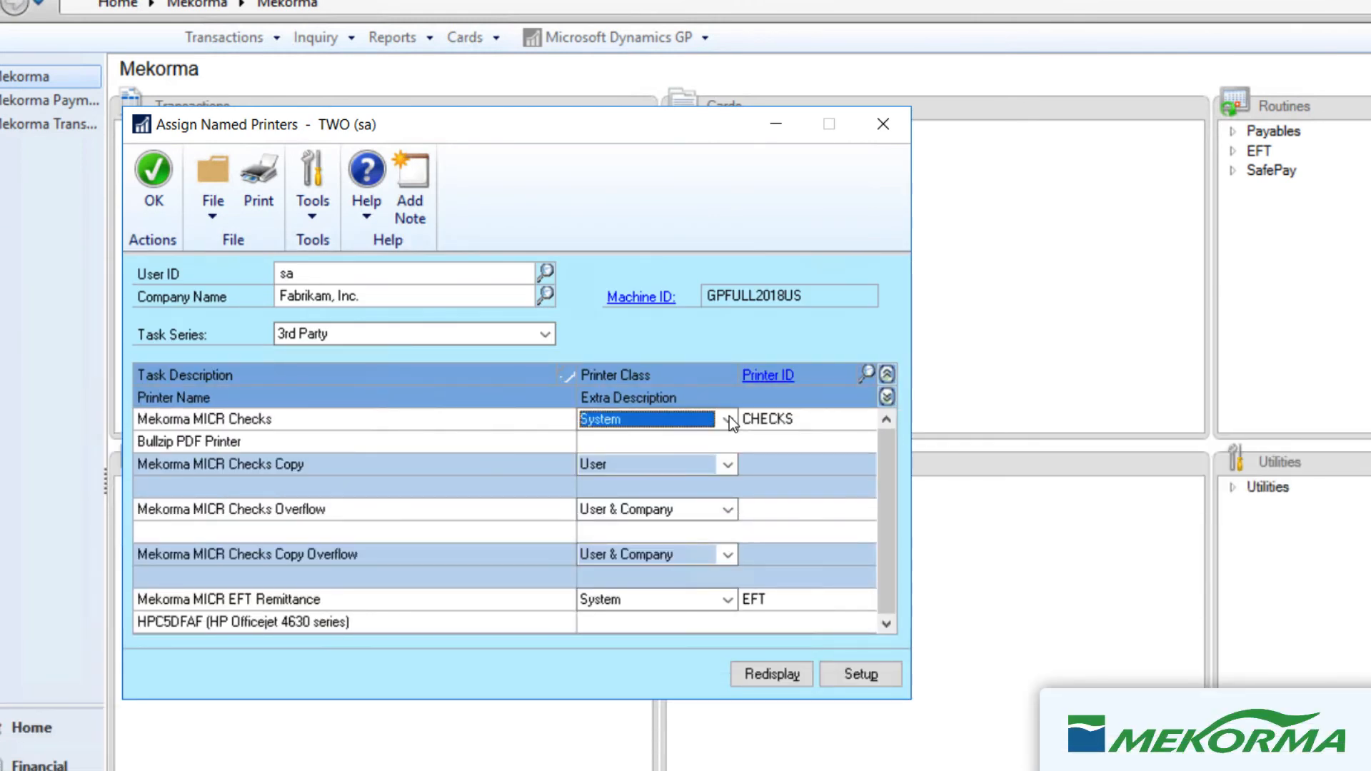
Step: For user sa, set the printer class of Mekorma MICR Checks and Mekorma MICR Checks Copy to None
{"action": "left_click", "coordinate": [730, 417]}
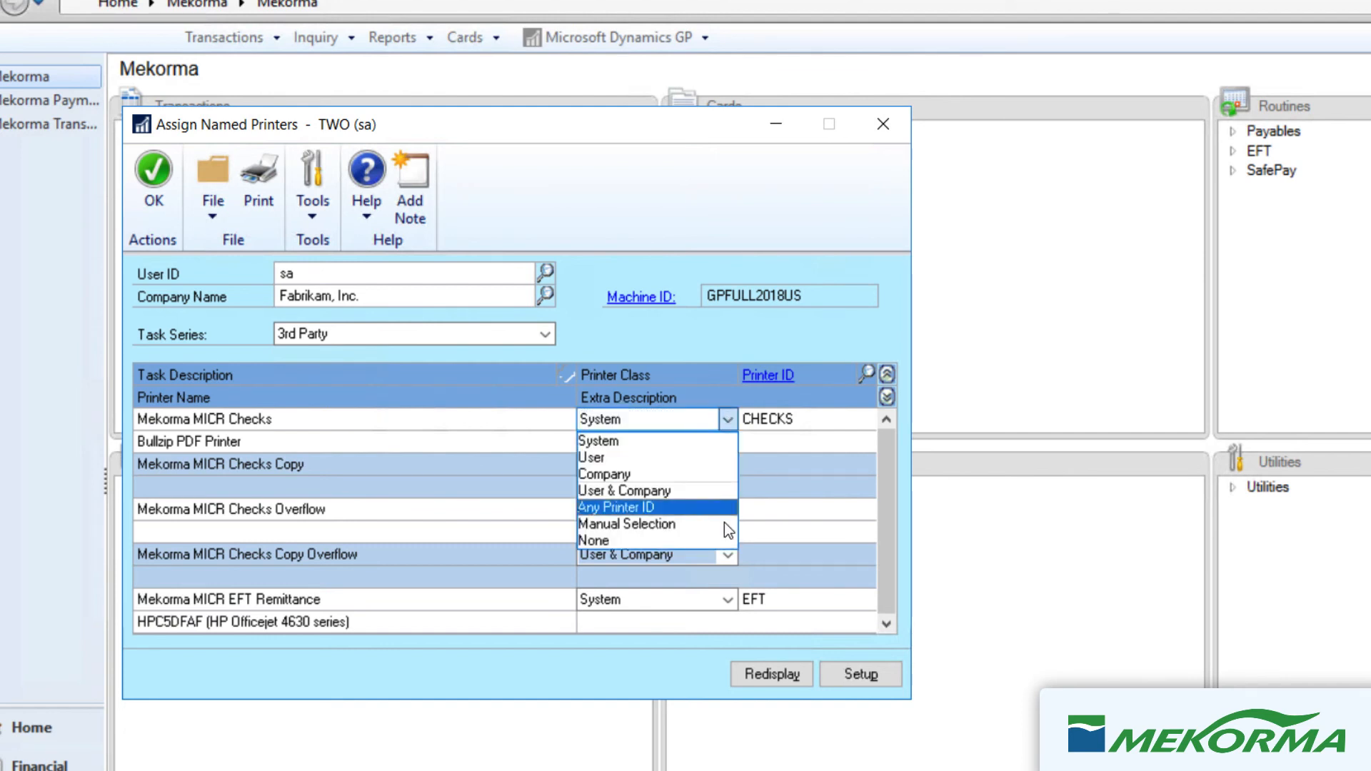
{"action": "left_click", "coordinate": [724, 538]}
{"action": "left_click", "coordinate": [726, 464]}
{"action": "left_click", "coordinate": [724, 585]}
{"action": "left_click", "coordinate": [824, 524]}
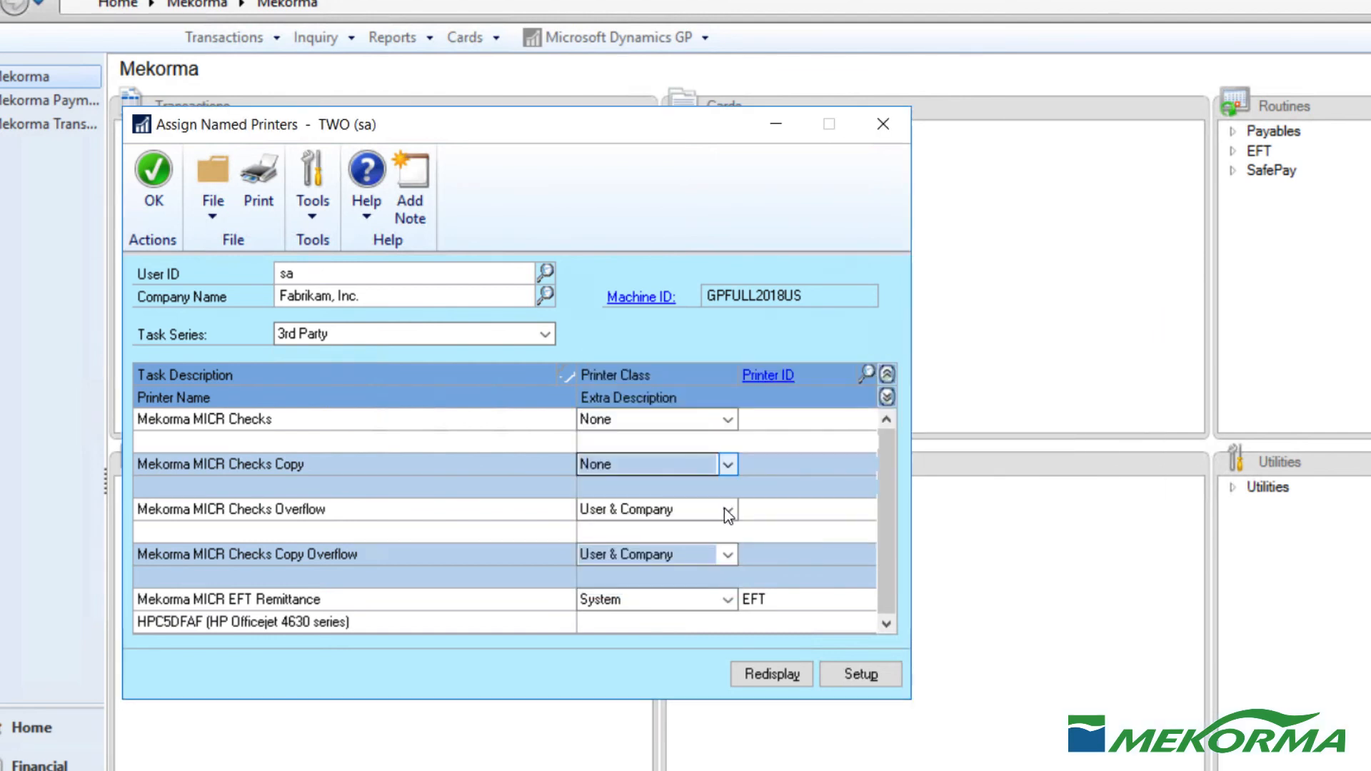
Step: Set the printer class of Mekorma MICR Checks Overflow, Checks Copy Overflow and EFT Remittance to None
{"action": "left_click", "coordinate": [725, 508]}
{"action": "left_click", "coordinate": [724, 628]}
{"action": "key", "text": "Return"}
{"action": "left_click", "coordinate": [727, 554]}
{"action": "left_click", "coordinate": [713, 658]}
{"action": "key", "text": "Return"}
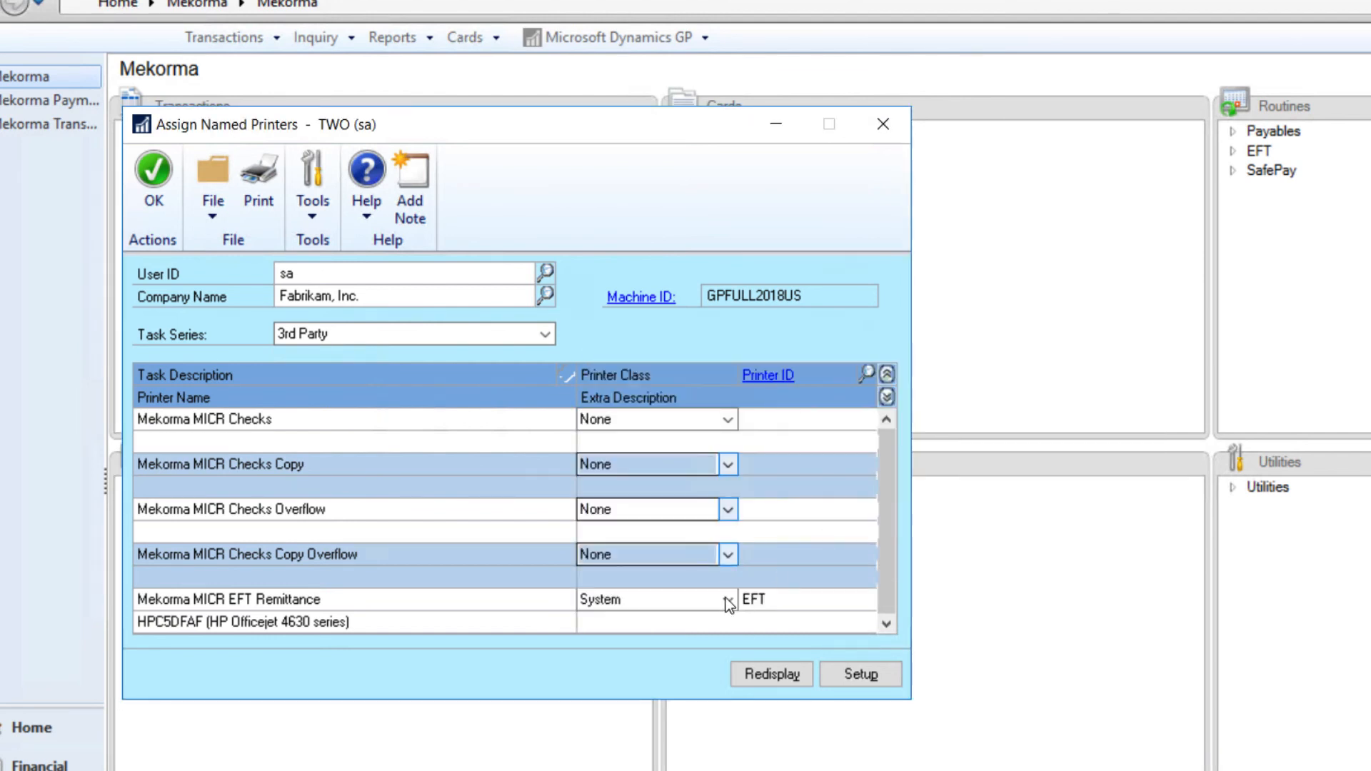
{"action": "left_click", "coordinate": [726, 598]}
{"action": "left_click", "coordinate": [714, 703]}
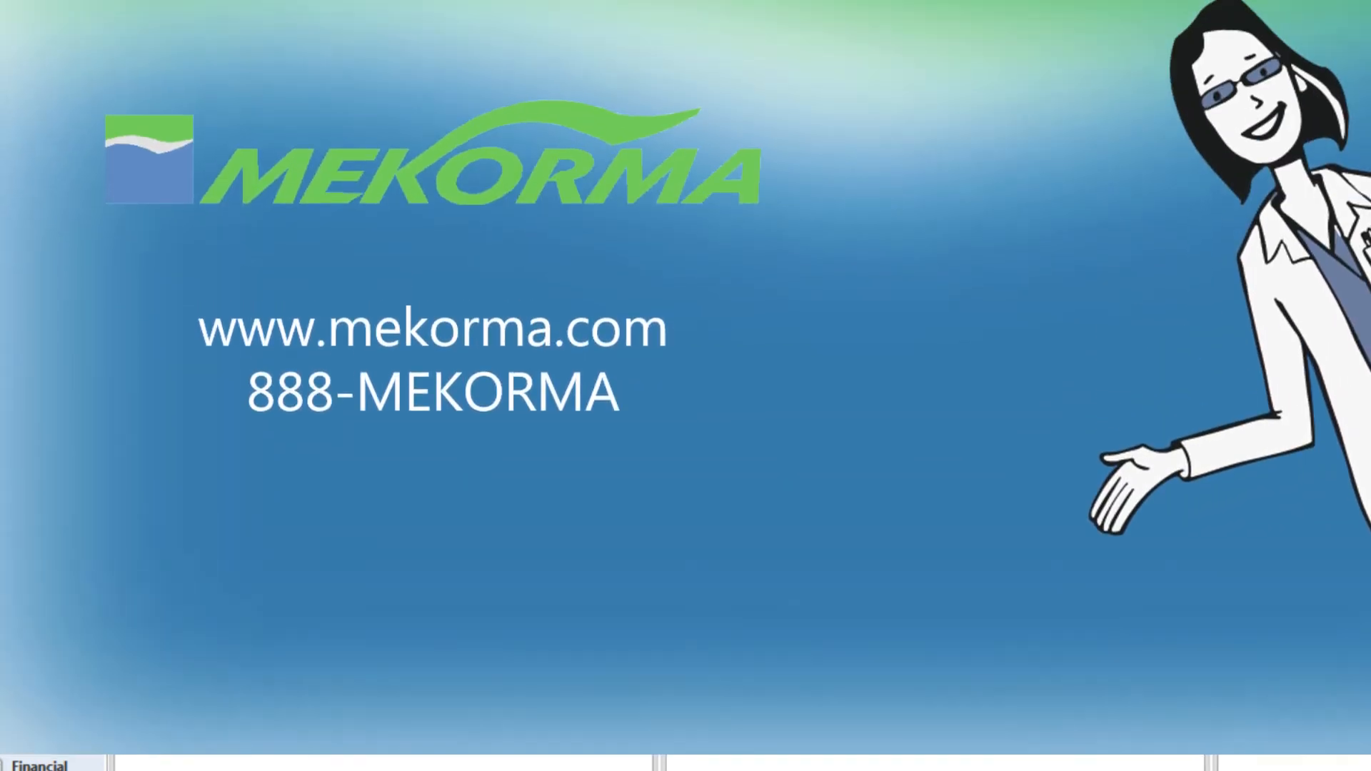